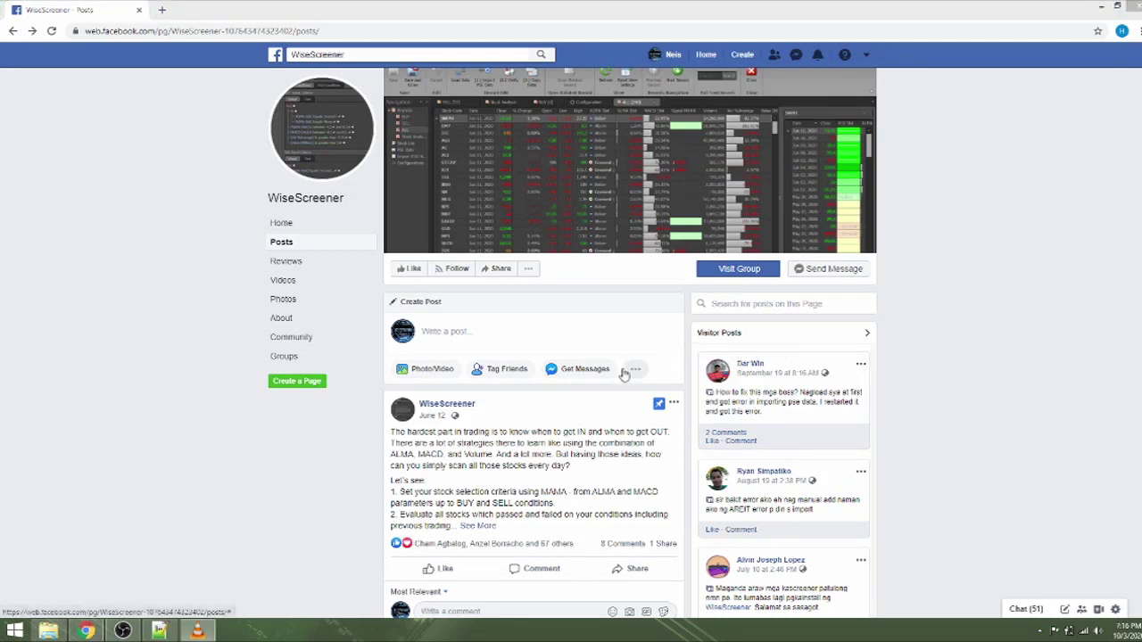
Step: Scroll through the WiseScreener page's feed to find the pinned post
{"action": "scroll", "coordinate": [969, 378], "scroll_direction": "down", "scroll_amount": 3}
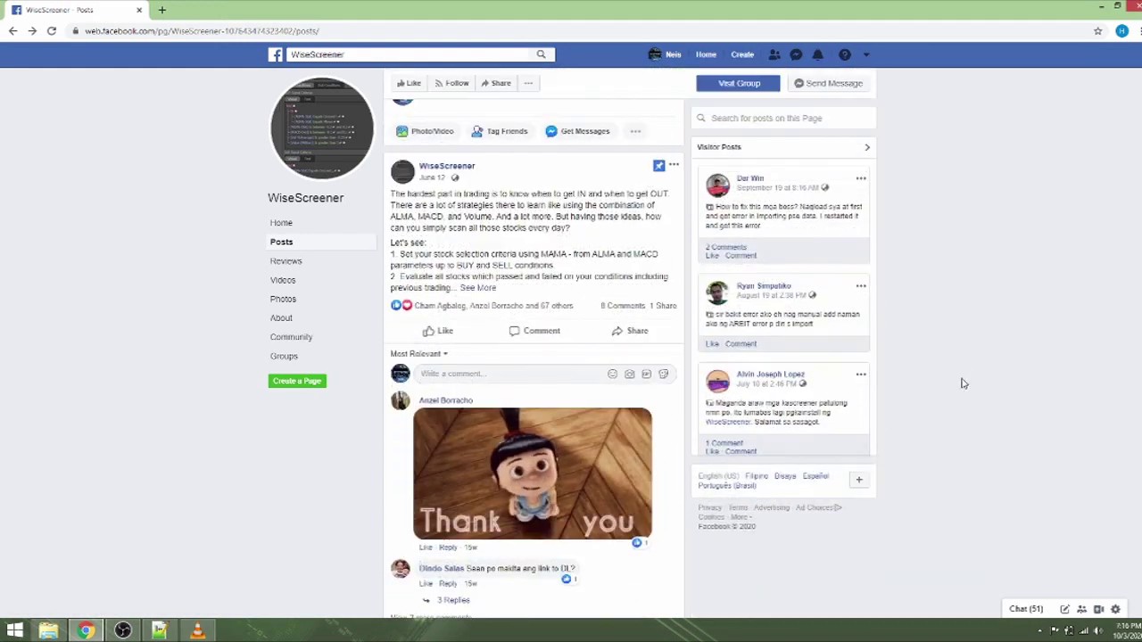
{"action": "scroll", "coordinate": [616, 425], "scroll_direction": "down", "scroll_amount": 5}
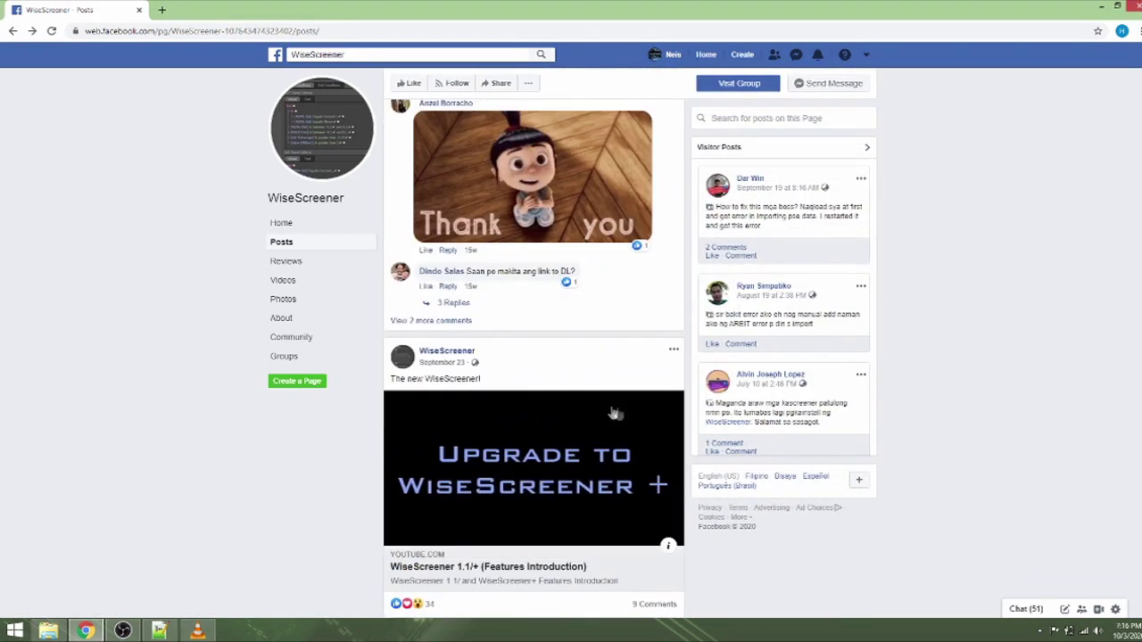
{"action": "scroll", "coordinate": [616, 424], "scroll_direction": "down", "scroll_amount": 1}
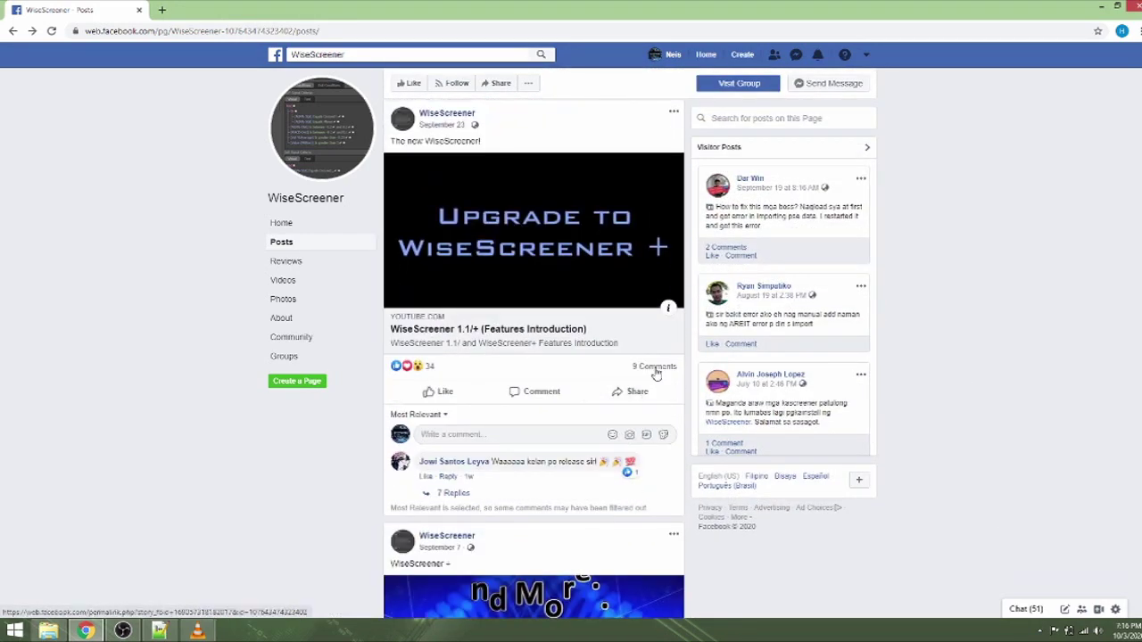
{"action": "scroll", "coordinate": [523, 417], "scroll_direction": "down", "scroll_amount": 4}
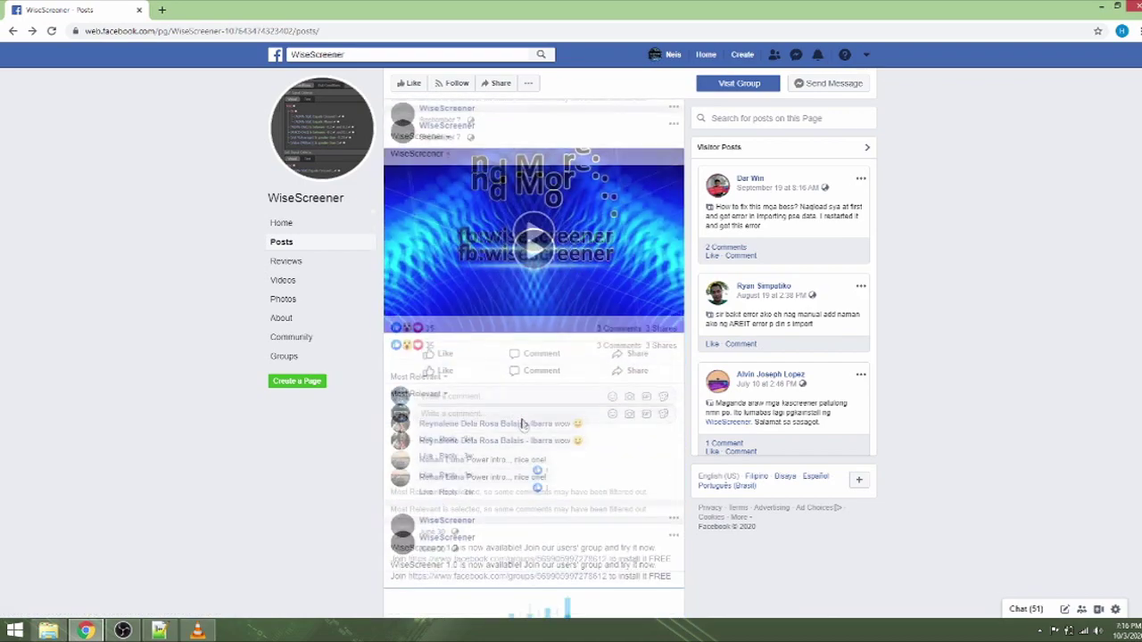
{"action": "scroll", "coordinate": [522, 423], "scroll_direction": "up", "scroll_amount": 4}
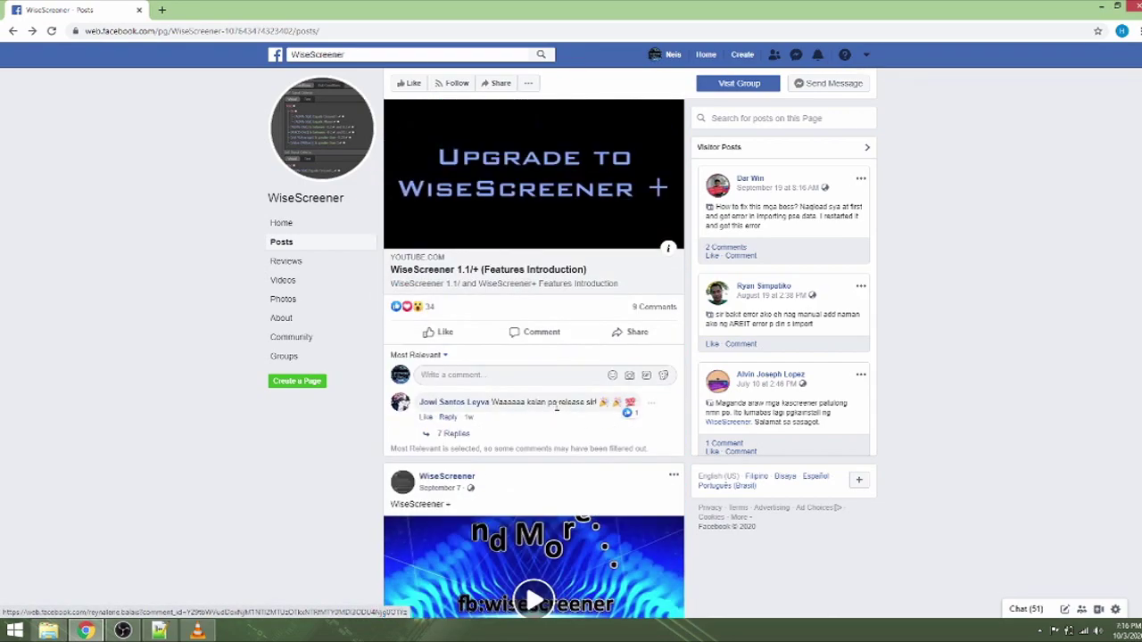
{"action": "scroll", "coordinate": [558, 406], "scroll_direction": "up", "scroll_amount": 8}
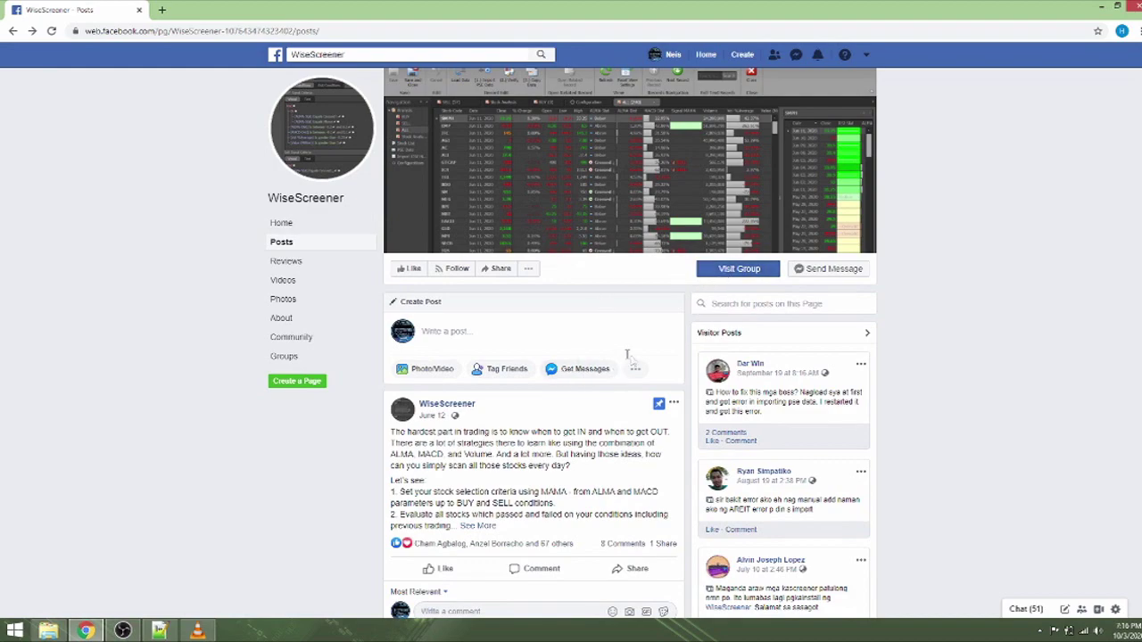
Step: Expand and read the pinned post in full, then like the WiseScreener page
{"action": "left_click", "coordinate": [480, 527]}
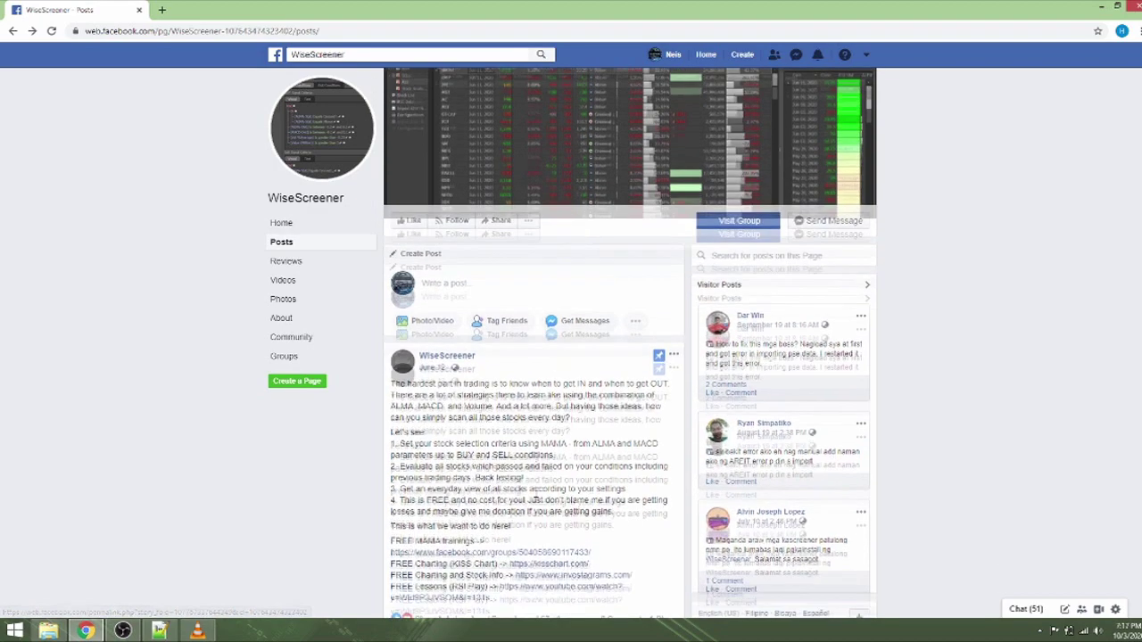
{"action": "scroll", "coordinate": [607, 472], "scroll_direction": "down", "scroll_amount": 2}
{"action": "scroll", "coordinate": [609, 470], "scroll_direction": "down", "scroll_amount": 1}
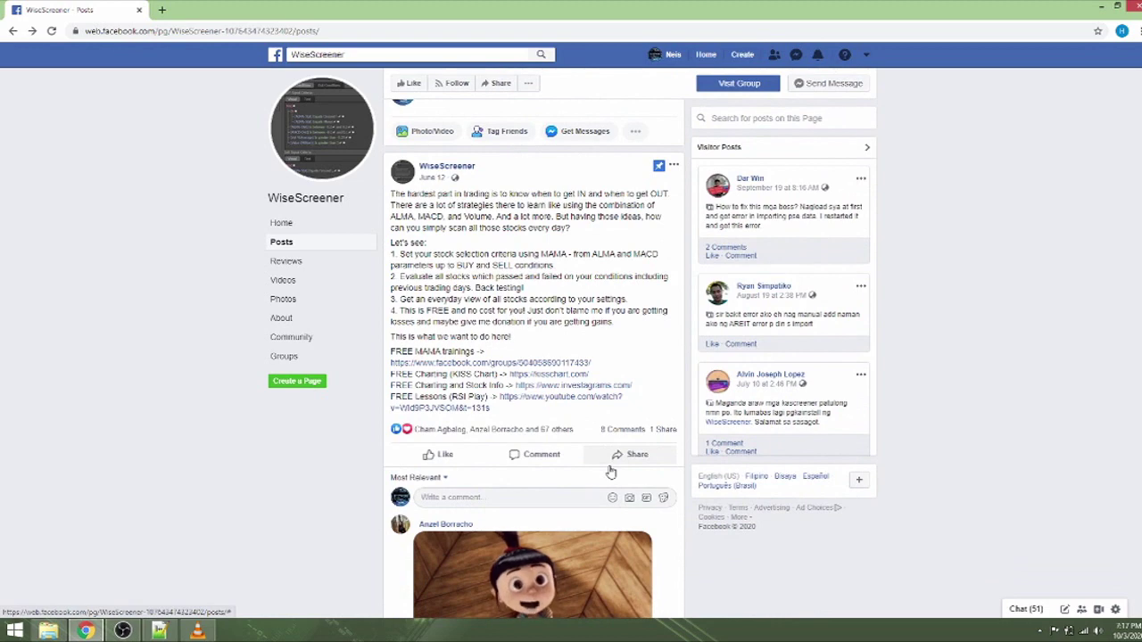
{"action": "scroll", "coordinate": [609, 470], "scroll_direction": "down", "scroll_amount": 1}
{"action": "scroll", "coordinate": [609, 470], "scroll_direction": "up", "scroll_amount": 3}
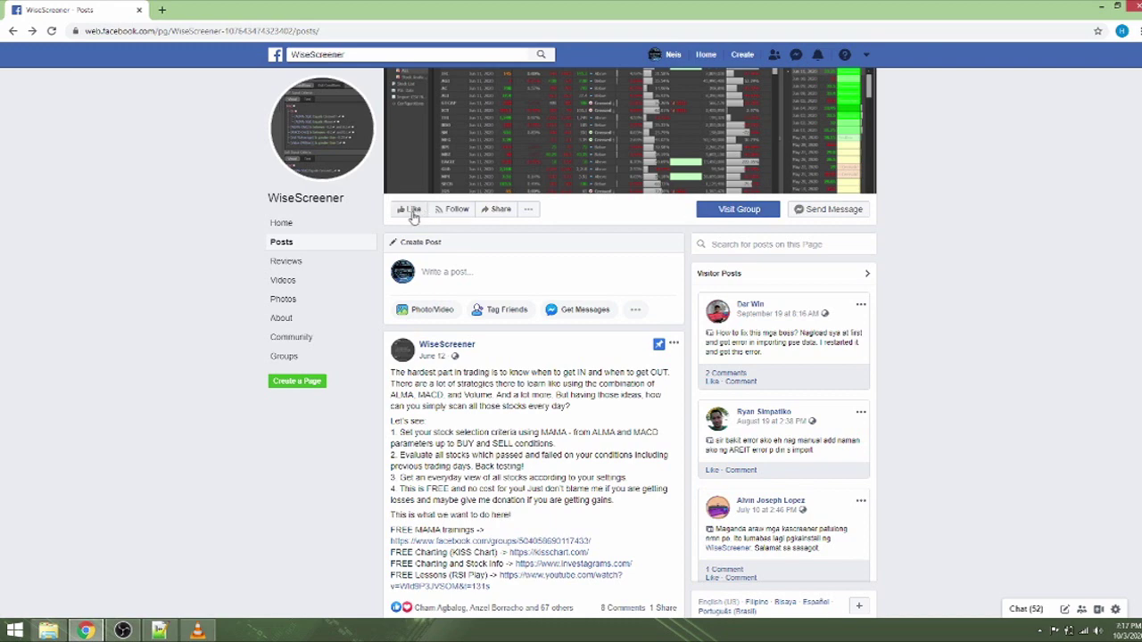
{"action": "left_click", "coordinate": [413, 213]}
{"action": "scroll", "coordinate": [726, 216], "scroll_direction": "down", "scroll_amount": 2}
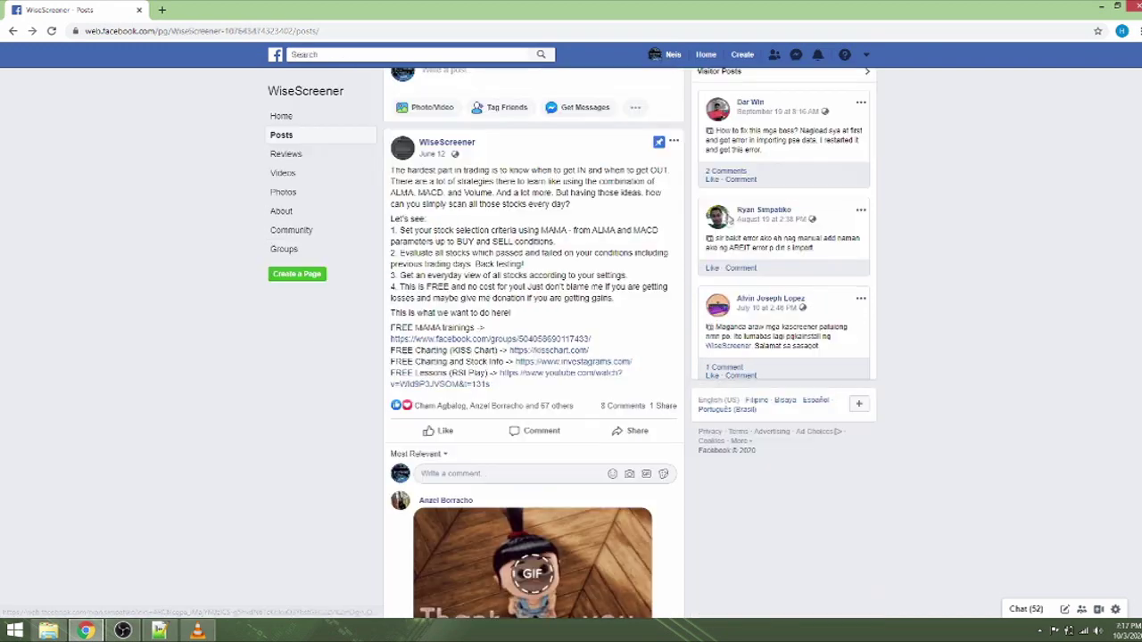
Step: Go to the WiseScreener Users group and expand the Announcements post with installer, database and config links
{"action": "left_click", "coordinate": [490, 339]}
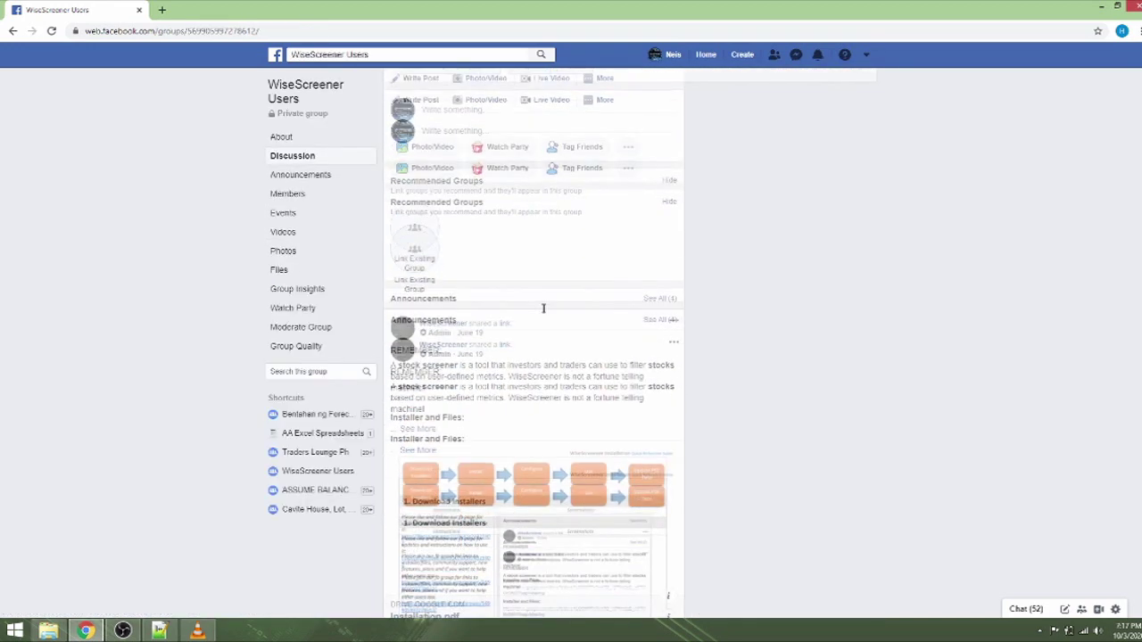
{"action": "scroll", "coordinate": [543, 307], "scroll_direction": "down", "scroll_amount": 1}
{"action": "left_click", "coordinate": [423, 312]}
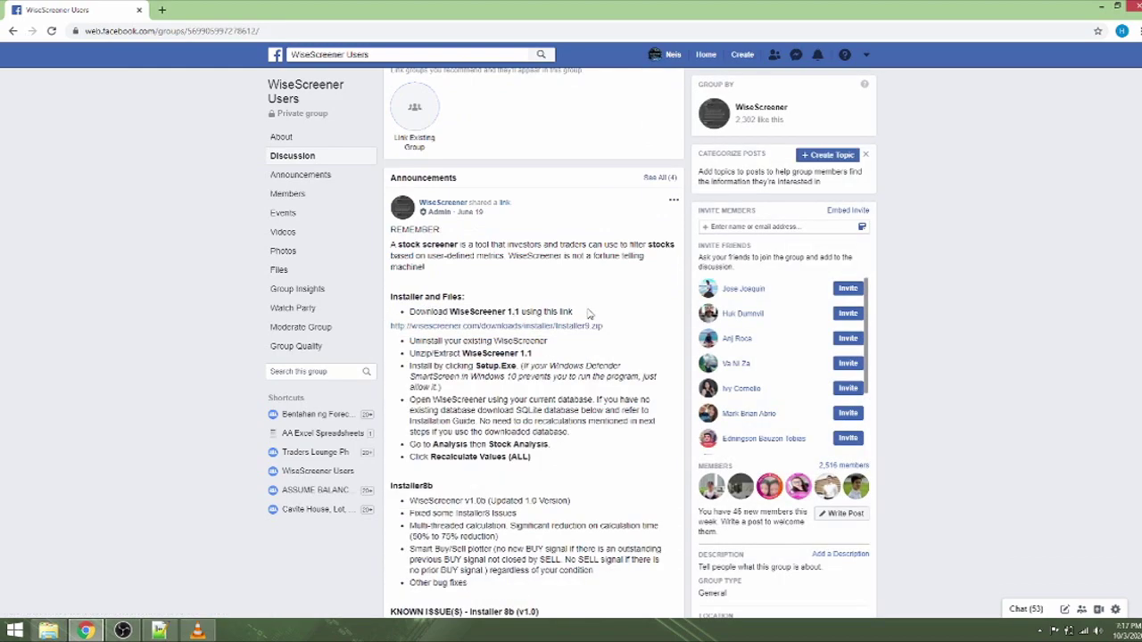
{"action": "scroll", "coordinate": [588, 314], "scroll_direction": "down", "scroll_amount": 1}
{"action": "scroll", "coordinate": [543, 375], "scroll_direction": "down", "scroll_amount": 3}
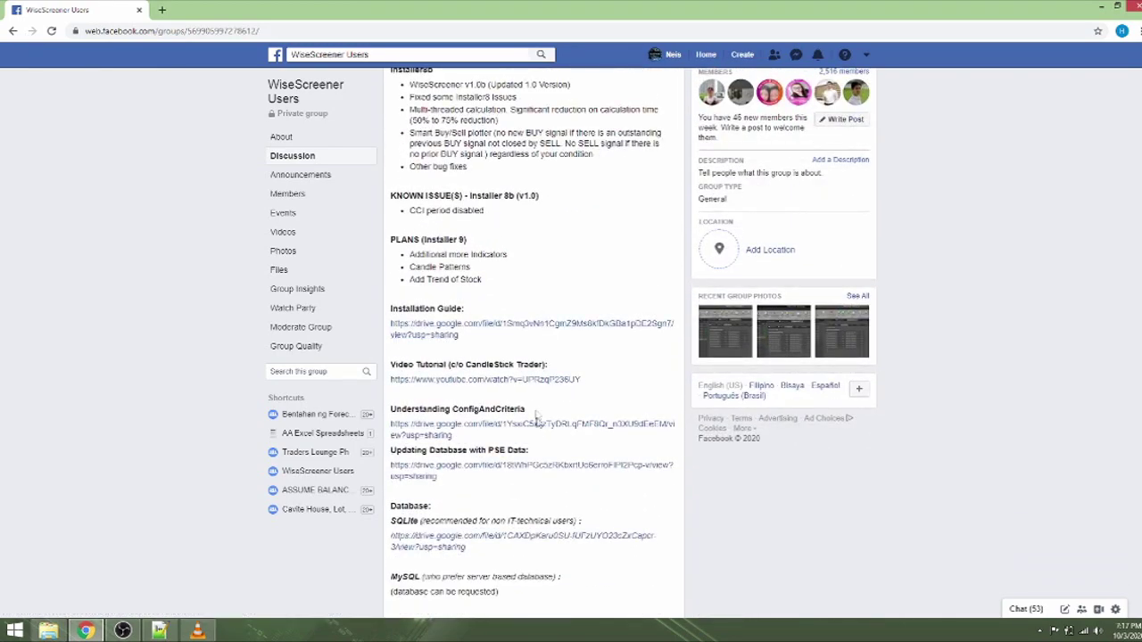
{"action": "scroll", "coordinate": [528, 469], "scroll_direction": "down", "scroll_amount": 3}
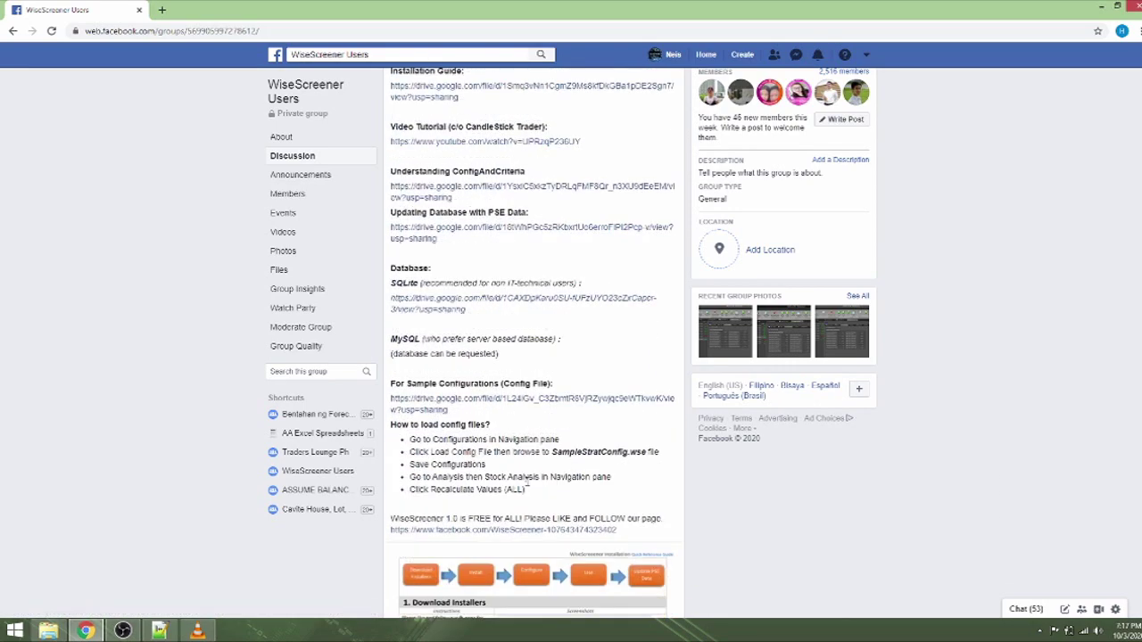
{"action": "scroll", "coordinate": [526, 486], "scroll_direction": "down", "scroll_amount": 2}
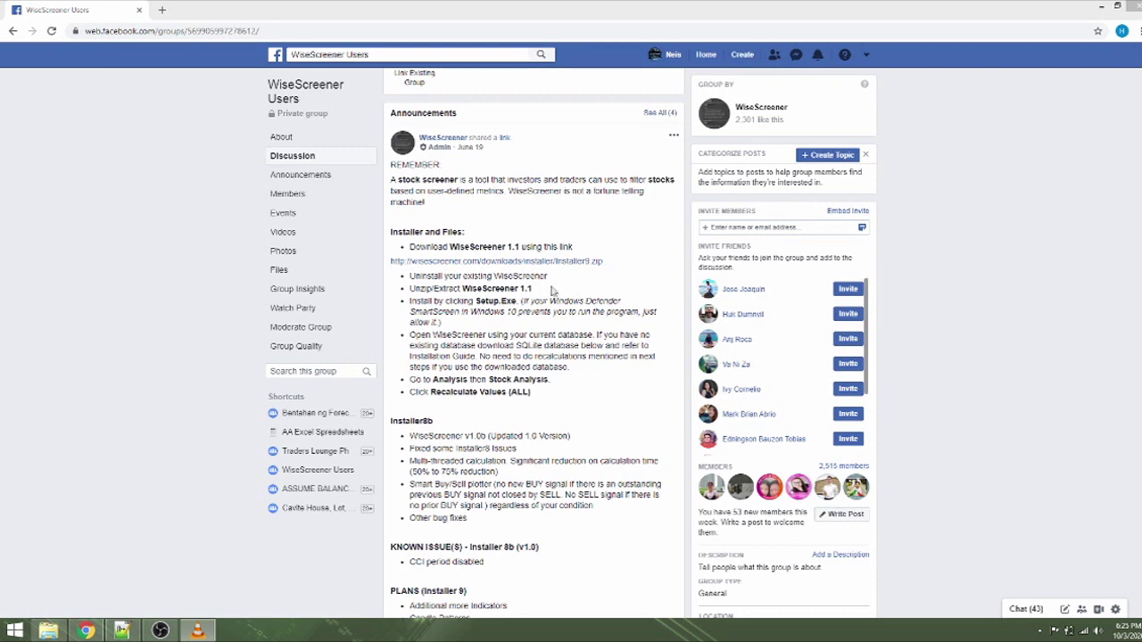
Step: Download Installer9.zip, keeping it despite the insecure-download warning, and scroll to the Database and Config links
{"action": "left_click", "coordinate": [489, 262]}
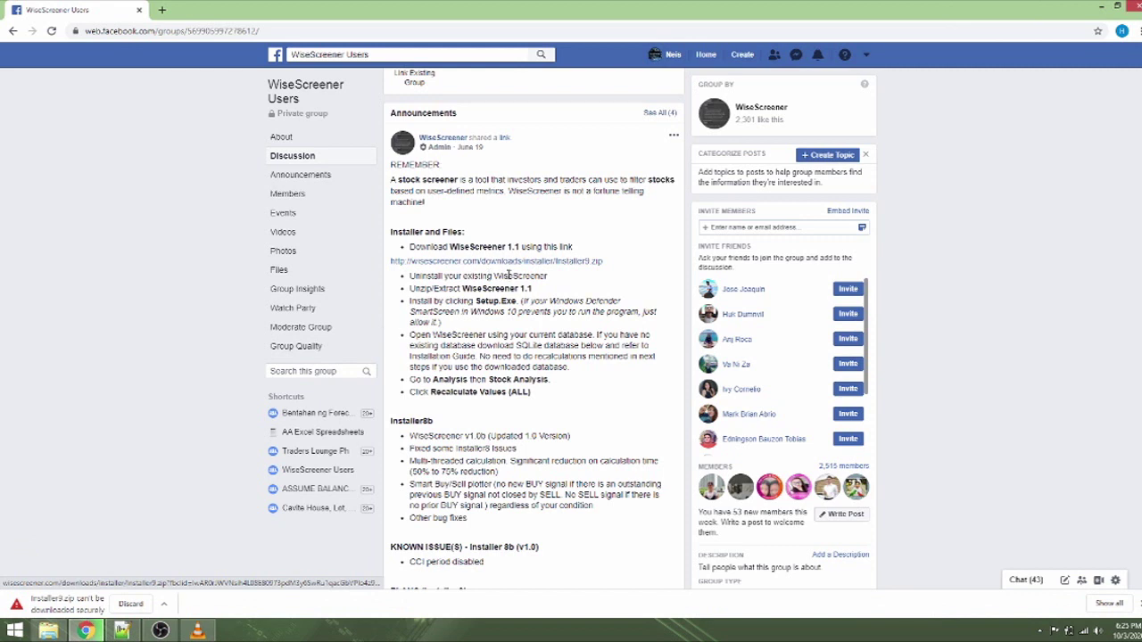
{"action": "left_click", "coordinate": [163, 604]}
{"action": "left_click", "coordinate": [173, 566]}
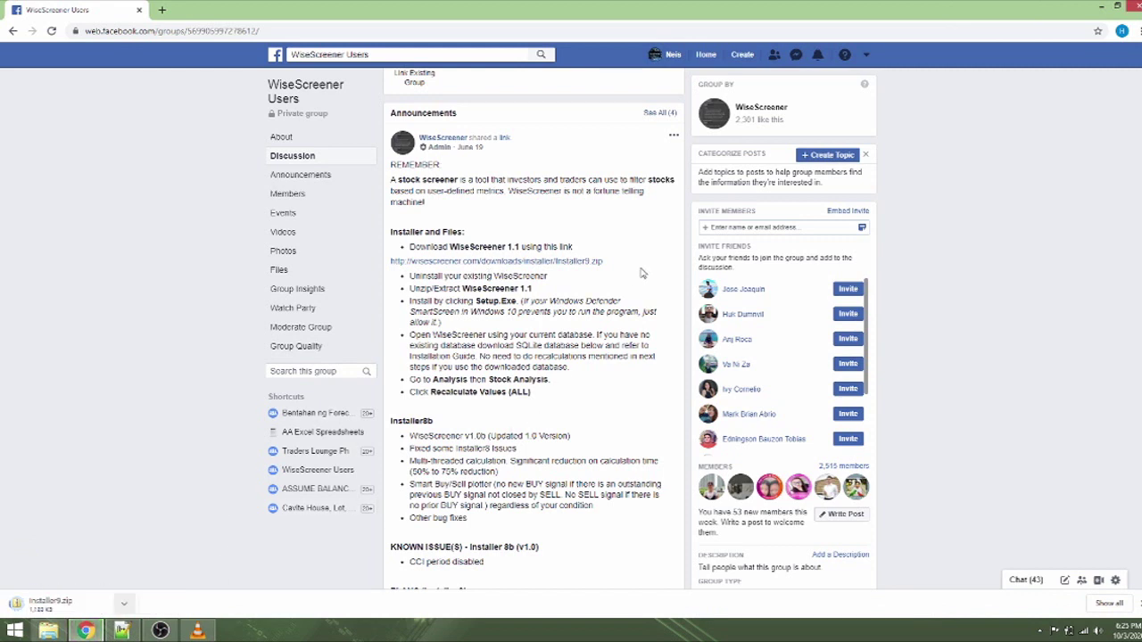
{"action": "scroll", "coordinate": [626, 303], "scroll_direction": "down", "scroll_amount": 5}
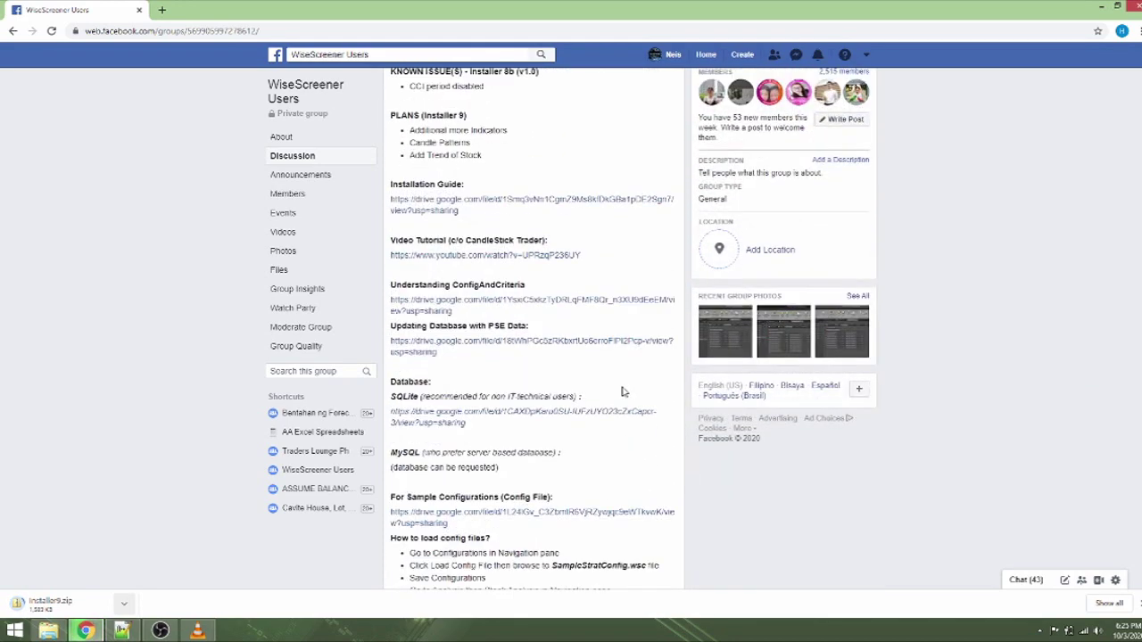
{"action": "scroll", "coordinate": [622, 393], "scroll_direction": "down", "scroll_amount": 1}
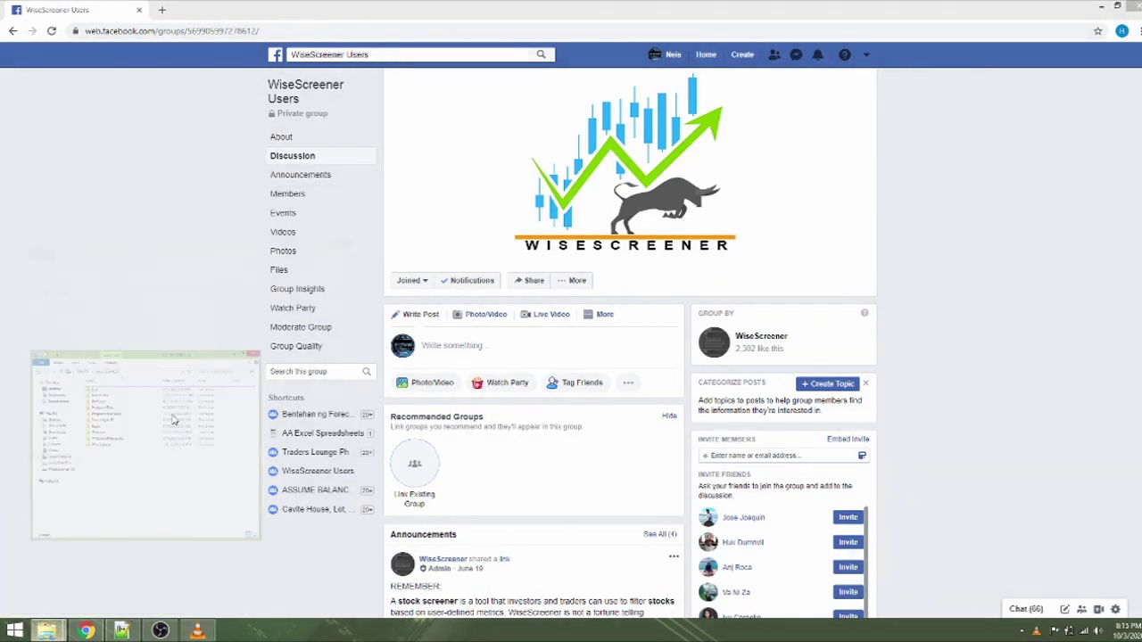
Step: Bring up the Local Disk (C:) window and view the drive's properties to check free space
{"action": "left_click", "coordinate": [197, 571]}
{"action": "right_click", "coordinate": [103, 281]}
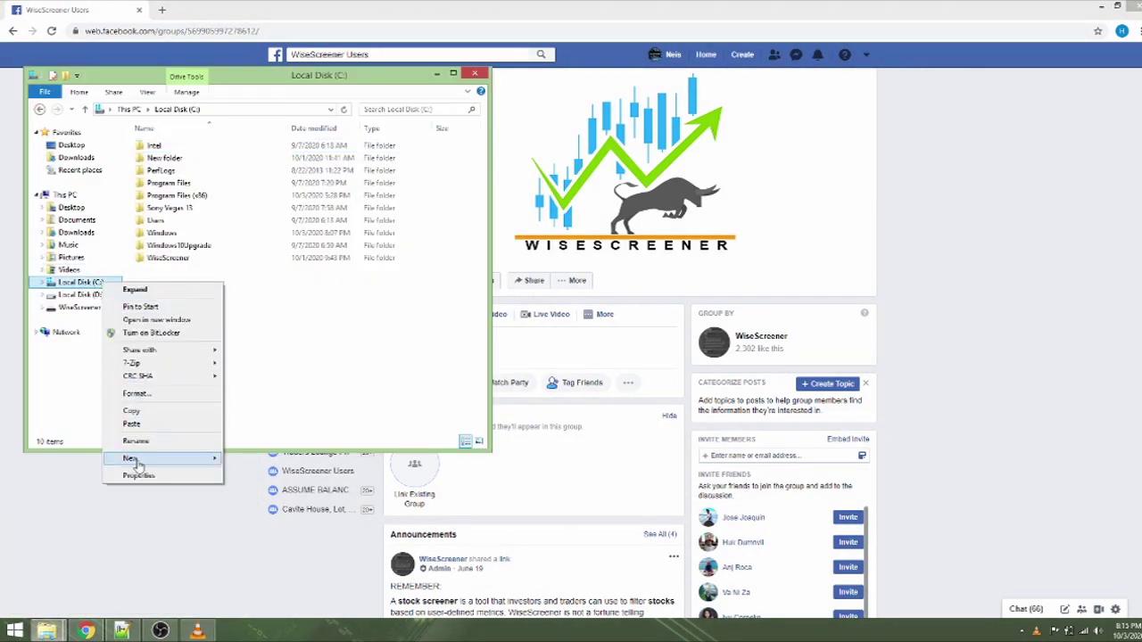
{"action": "left_click", "coordinate": [136, 478]}
Step: View the computer's basic system information, then close the System and drive Properties windows
{"action": "right_click", "coordinate": [15, 630]}
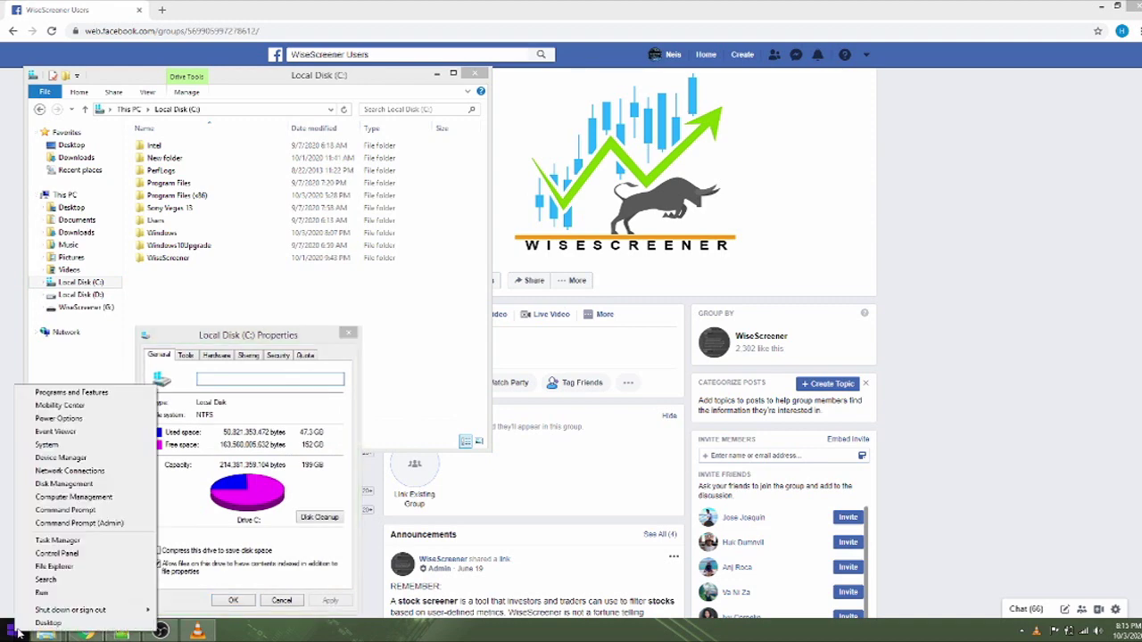
{"action": "left_click", "coordinate": [63, 433]}
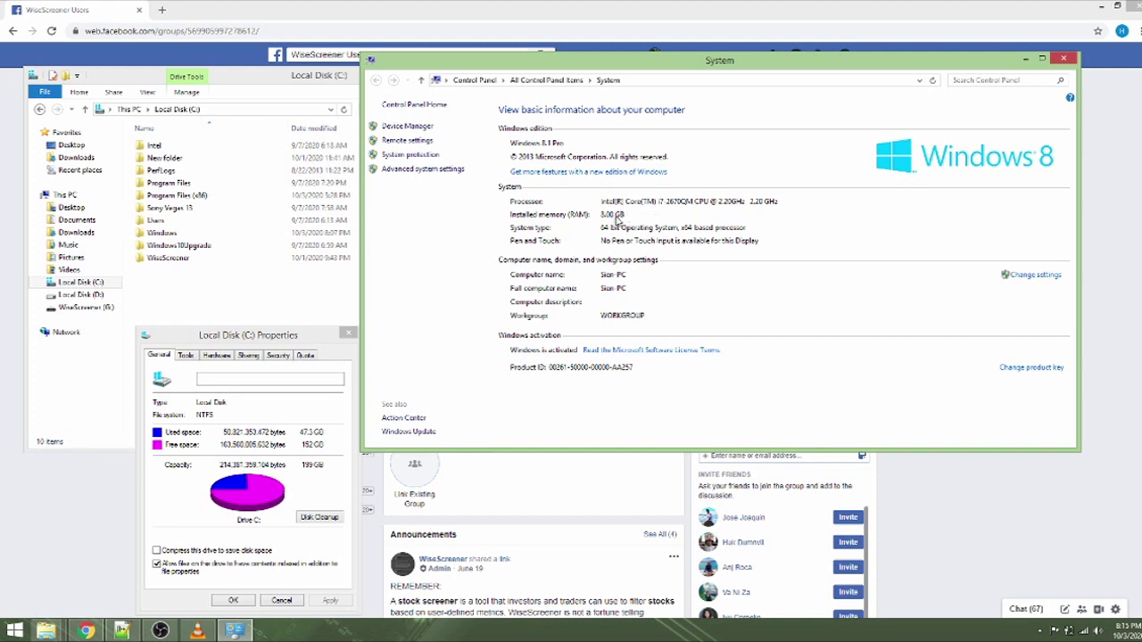
{"action": "left_click", "coordinate": [1063, 60]}
{"action": "left_click", "coordinate": [347, 335]}
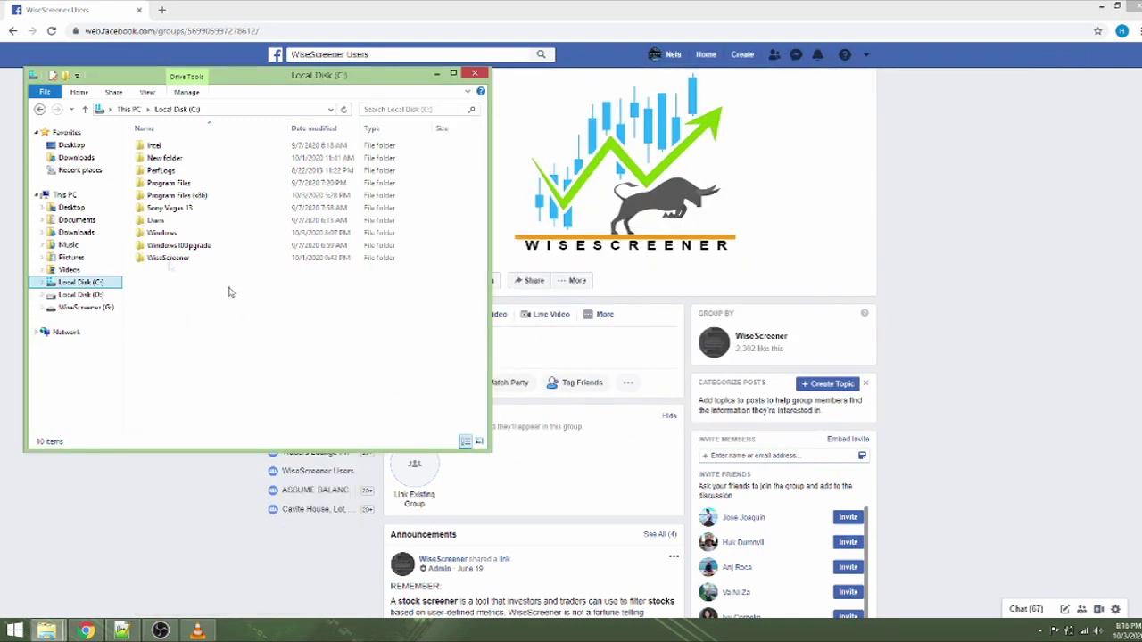
Step: Extract Installer9.zip in Downloads into an Installer9 folder
{"action": "left_click", "coordinate": [84, 159]}
{"action": "left_click", "coordinate": [168, 145]}
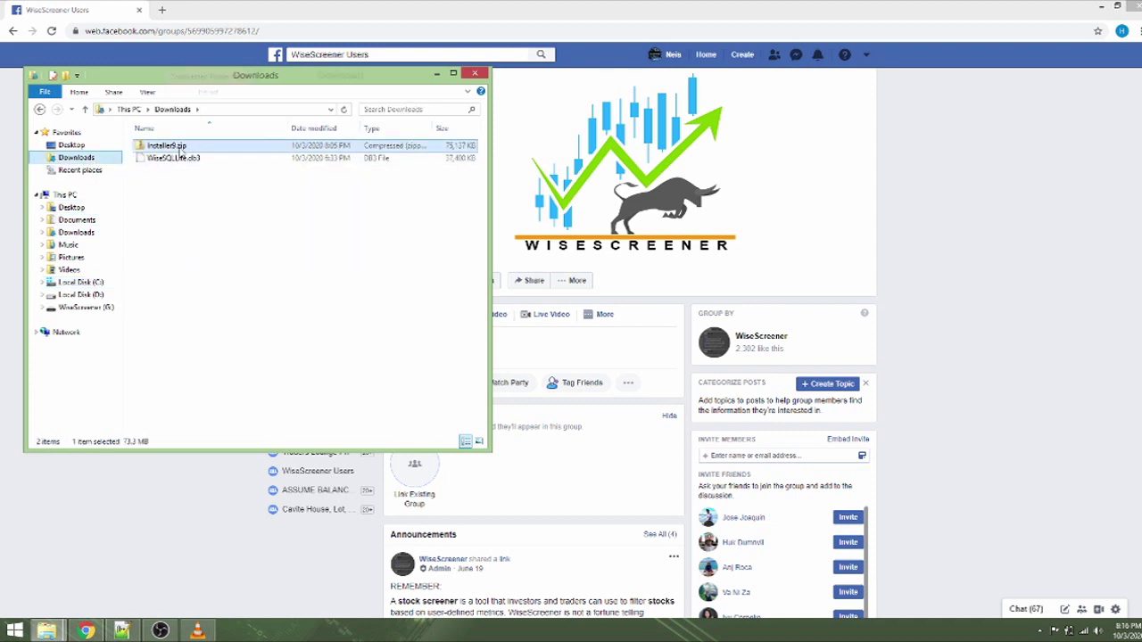
{"action": "right_click", "coordinate": [178, 147]}
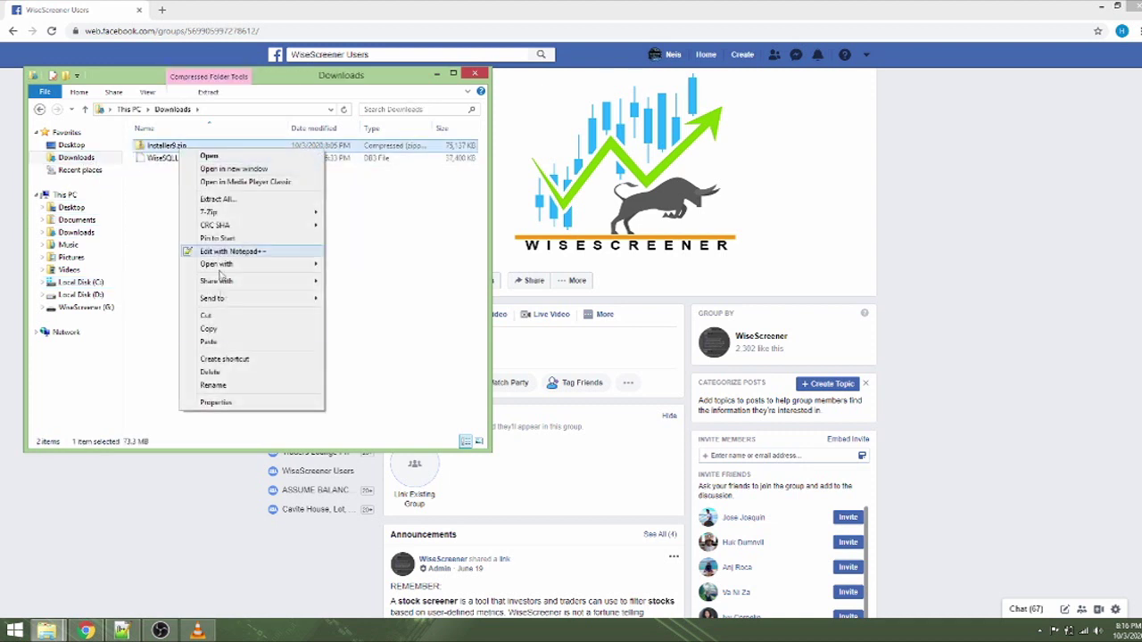
{"action": "left_click", "coordinate": [218, 198]}
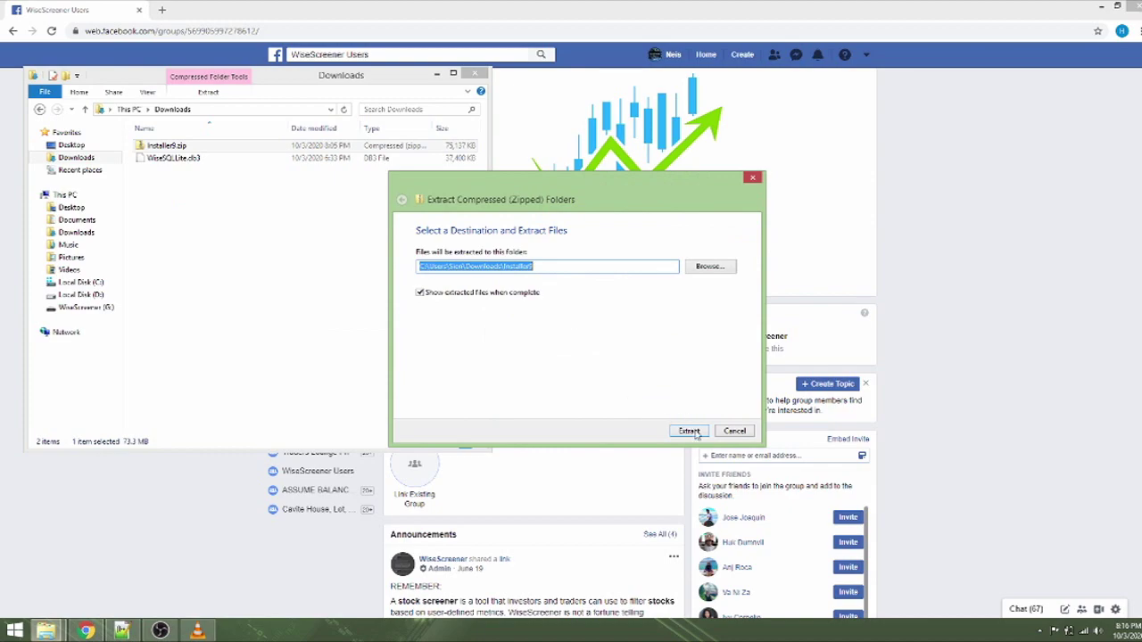
{"action": "left_click", "coordinate": [690, 432]}
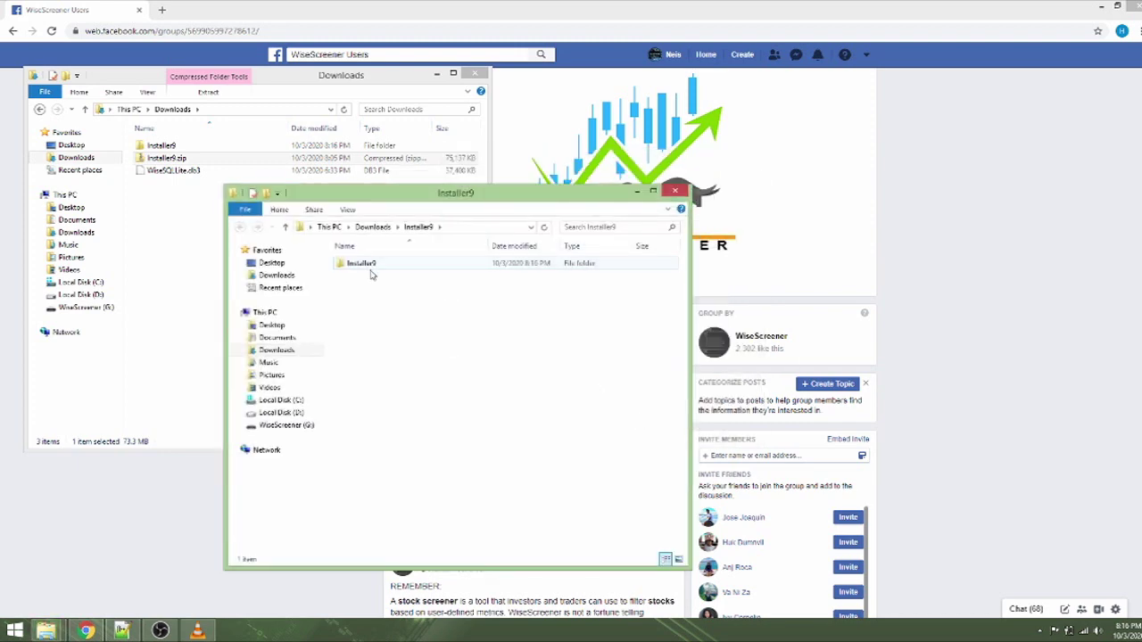
Step: Run setup.exe from the Installer9 folder and confirm the install despite the security warning
{"action": "double_click", "coordinate": [368, 266]}
{"action": "double_click", "coordinate": [367, 277]}
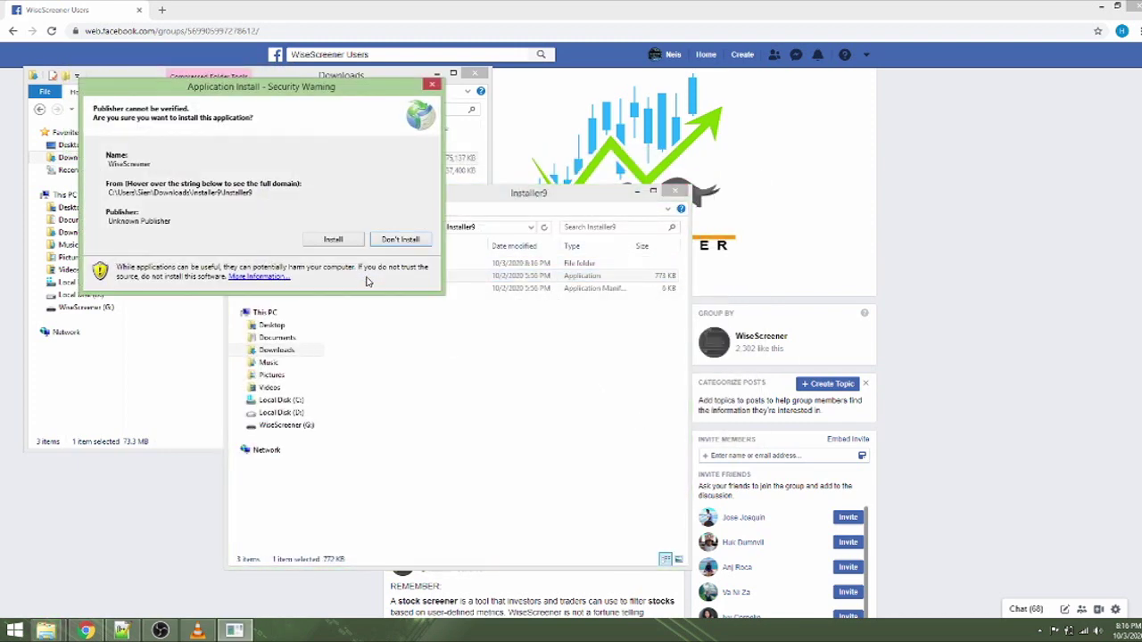
{"action": "left_click", "coordinate": [333, 240]}
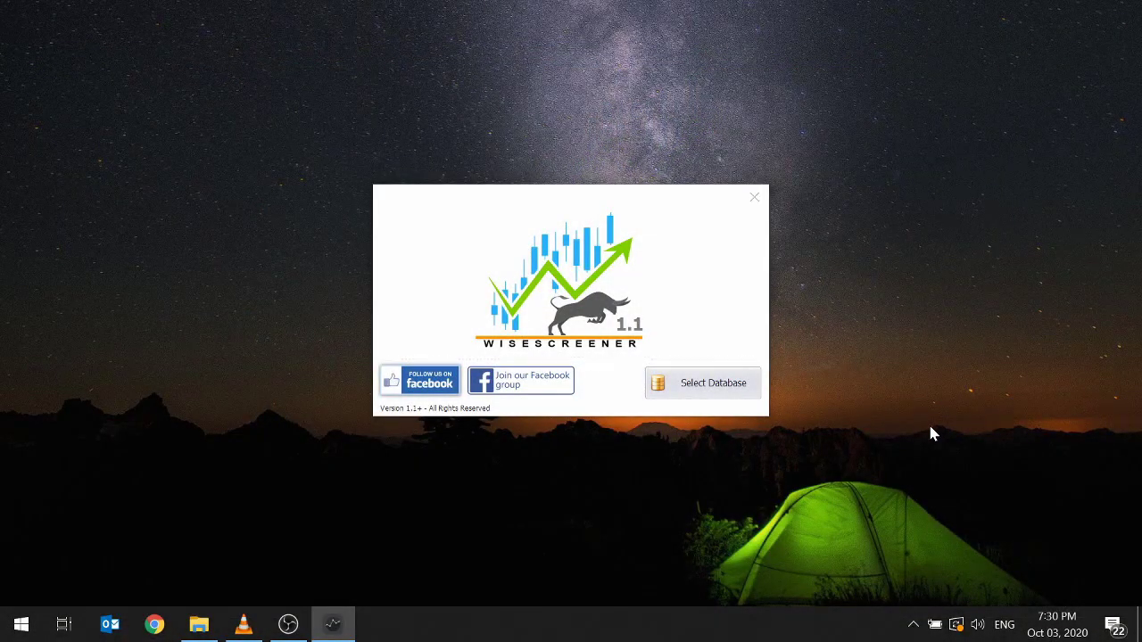
Step: Edit the blank connection, set its type to SQLite and name it 'First WS Database'
{"action": "left_click", "coordinate": [711, 385]}
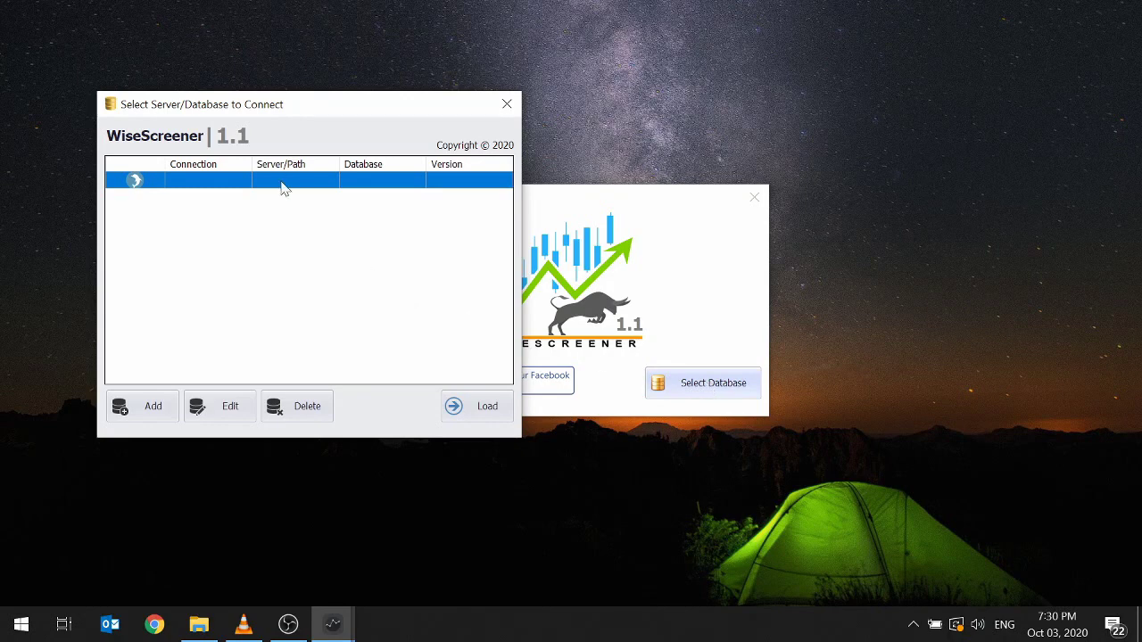
{"action": "left_click", "coordinate": [209, 411]}
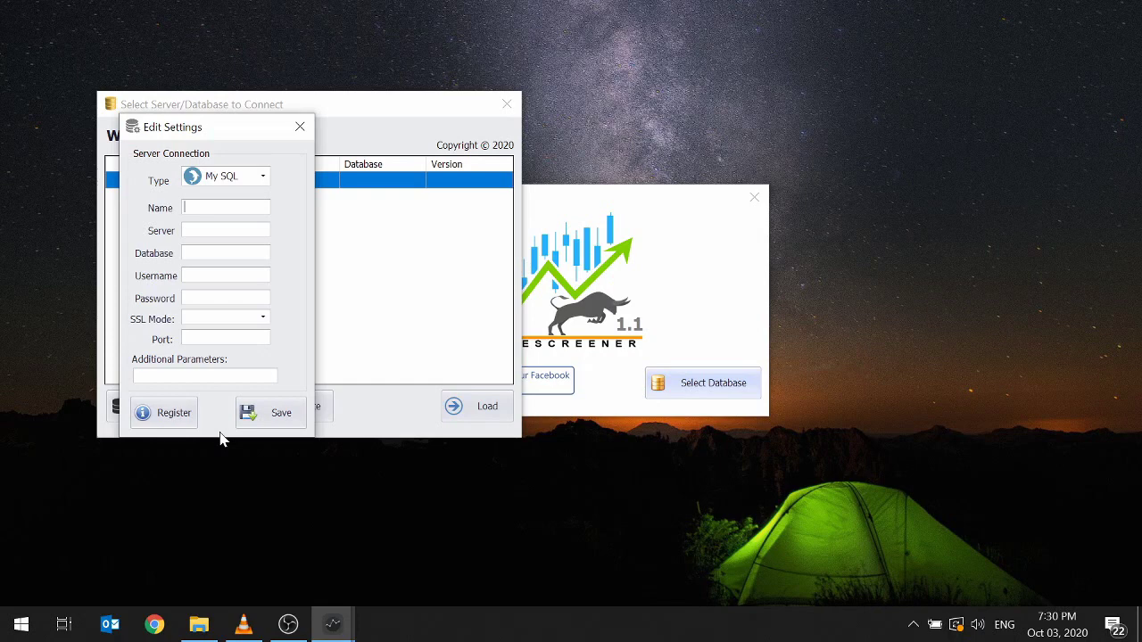
{"action": "left_click", "coordinate": [266, 181]}
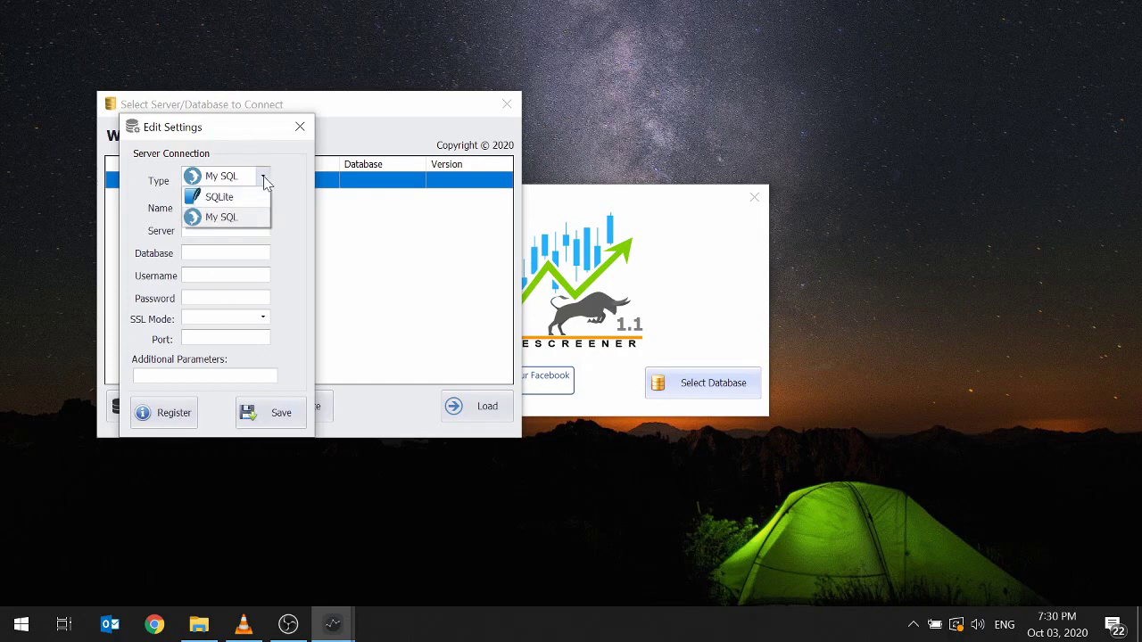
{"action": "left_click", "coordinate": [247, 198]}
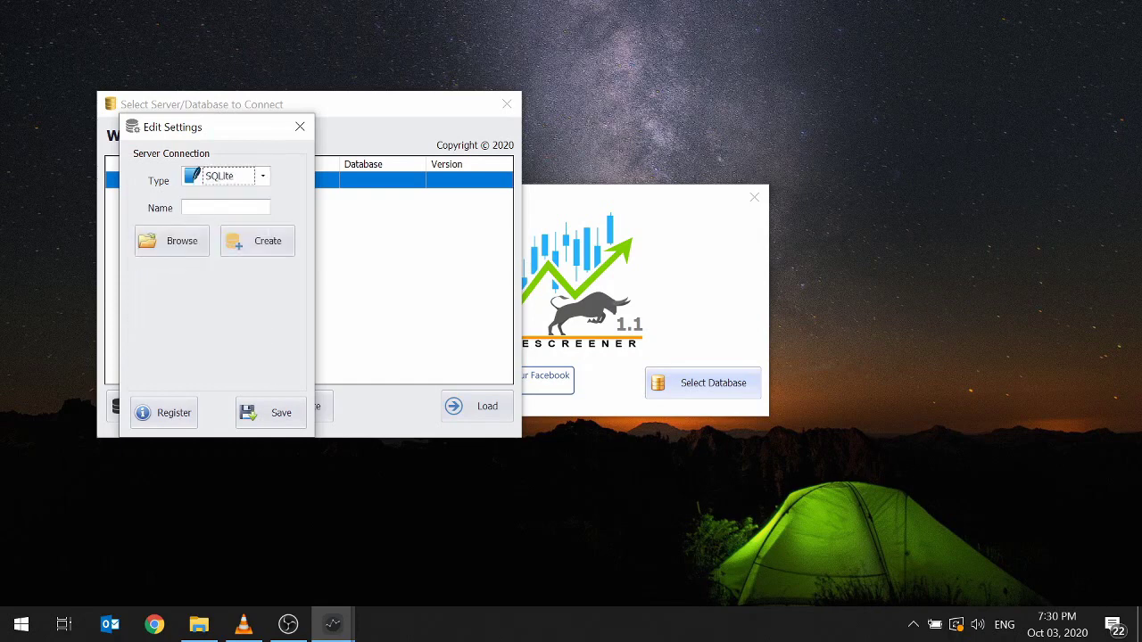
{"action": "left_click", "coordinate": [240, 183]}
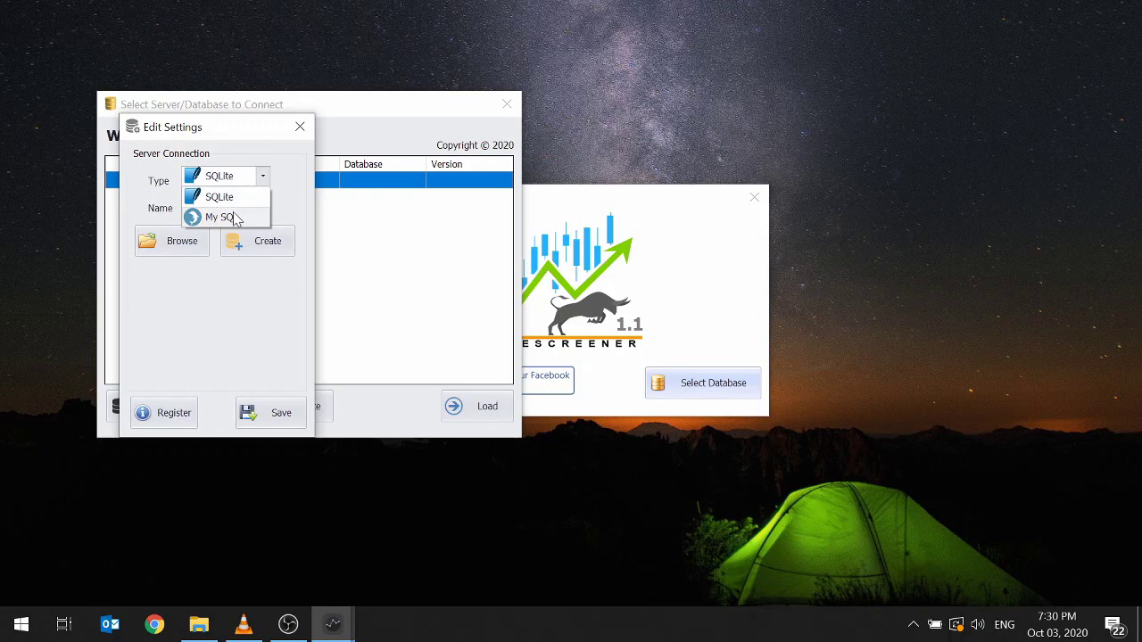
{"action": "left_click", "coordinate": [235, 216]}
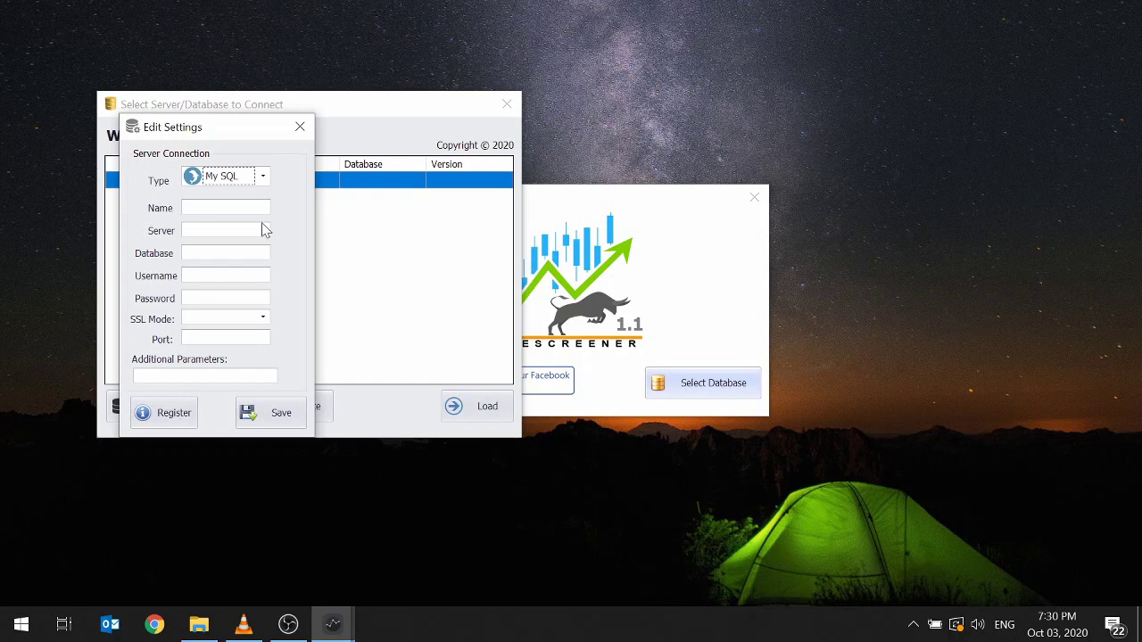
{"action": "left_click", "coordinate": [262, 177]}
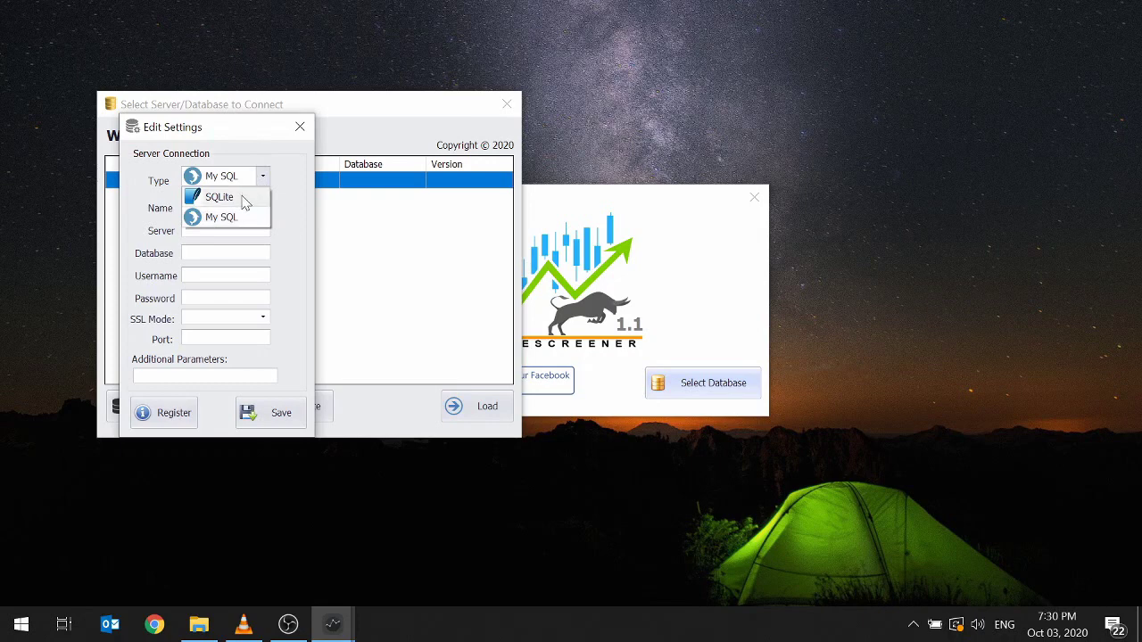
{"action": "left_click", "coordinate": [219, 197]}
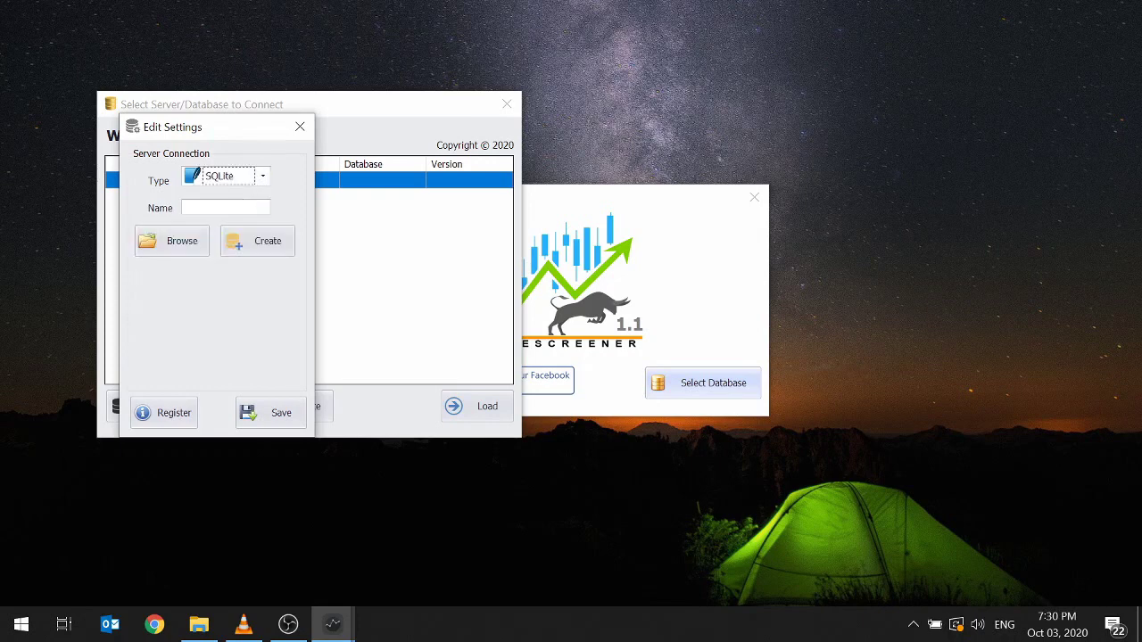
{"action": "left_click", "coordinate": [250, 206]}
{"action": "type", "text": "First WS Database"}
Step: Point the connection to WiseScreenerDB\Test\WiseSQLLite.db3 and save it
{"action": "left_click", "coordinate": [172, 251]}
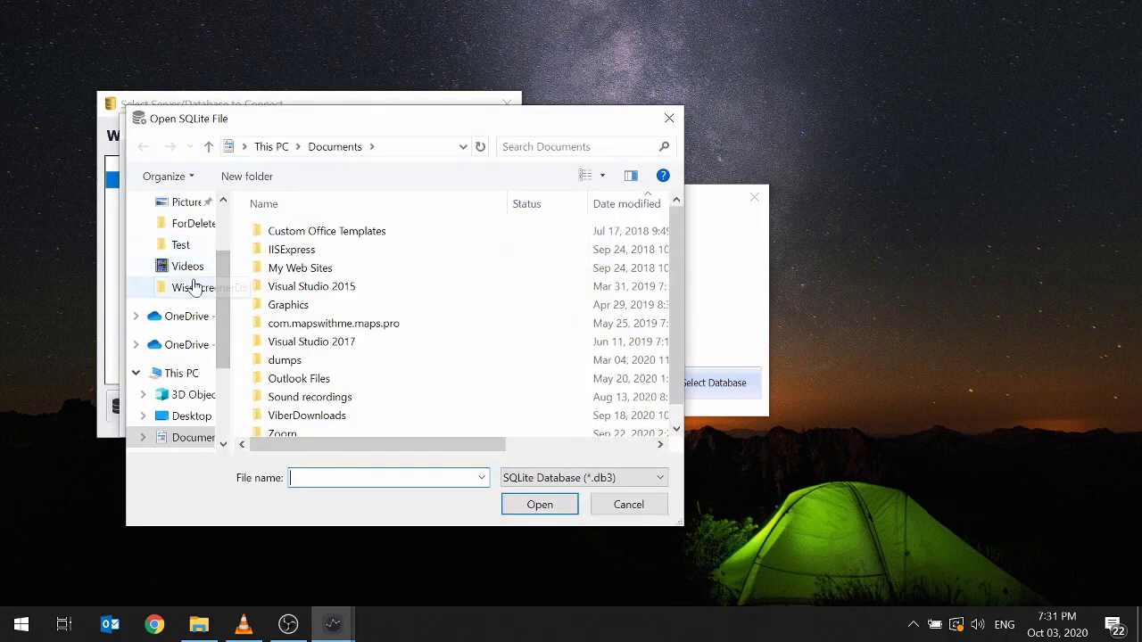
{"action": "left_click", "coordinate": [194, 290]}
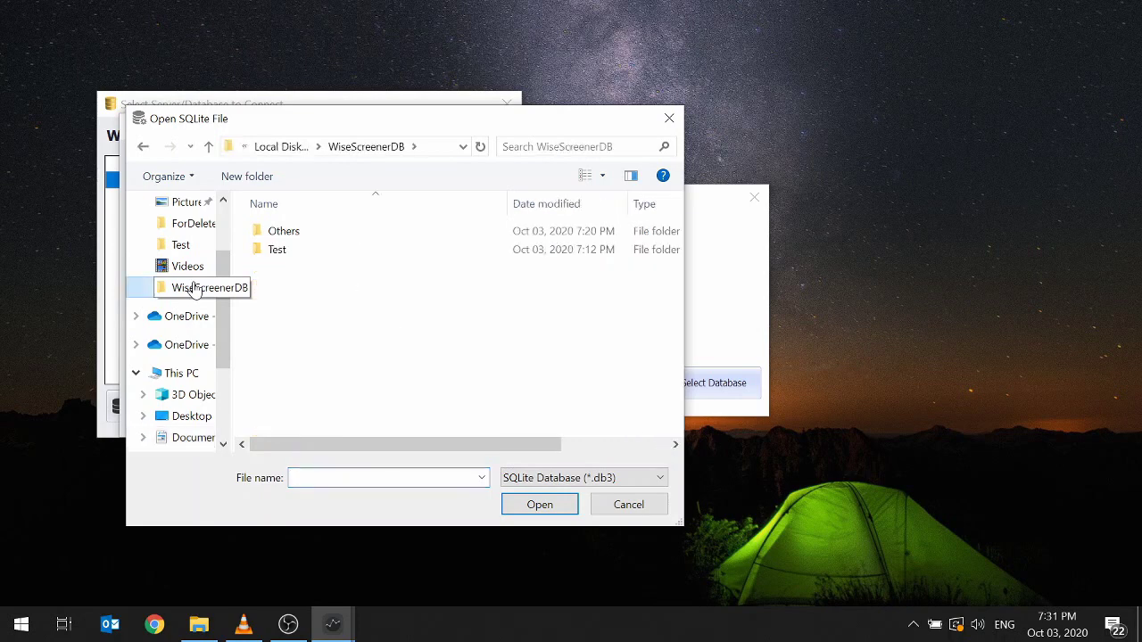
{"action": "left_click", "coordinate": [287, 255]}
{"action": "double_click", "coordinate": [286, 255]}
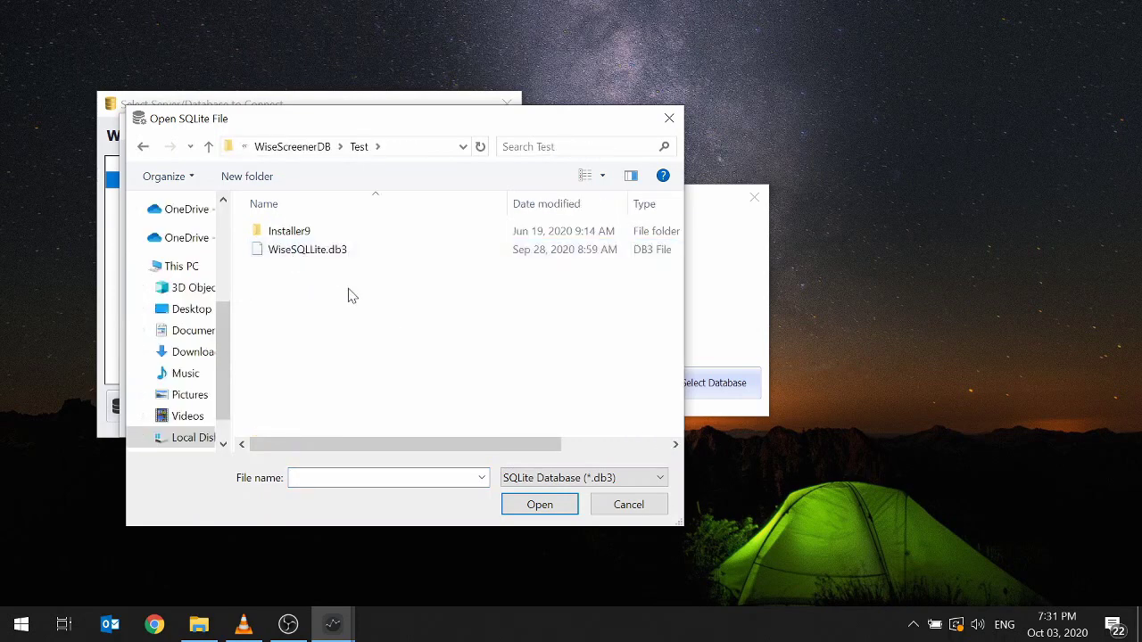
{"action": "left_click", "coordinate": [339, 259]}
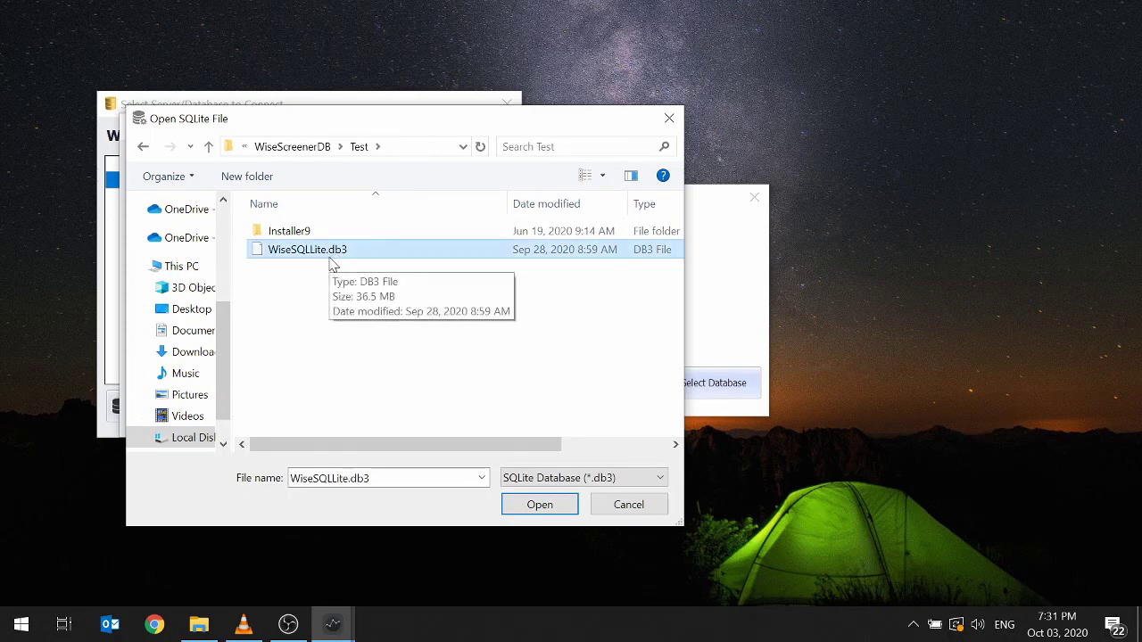
{"action": "left_click", "coordinate": [528, 500]}
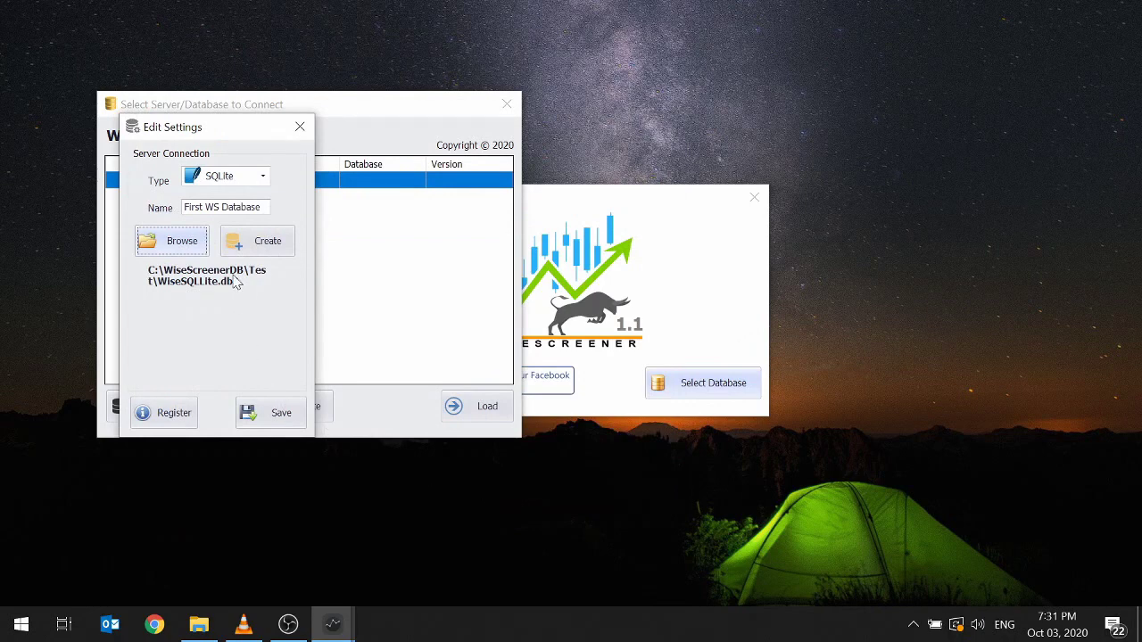
{"action": "left_click", "coordinate": [283, 414]}
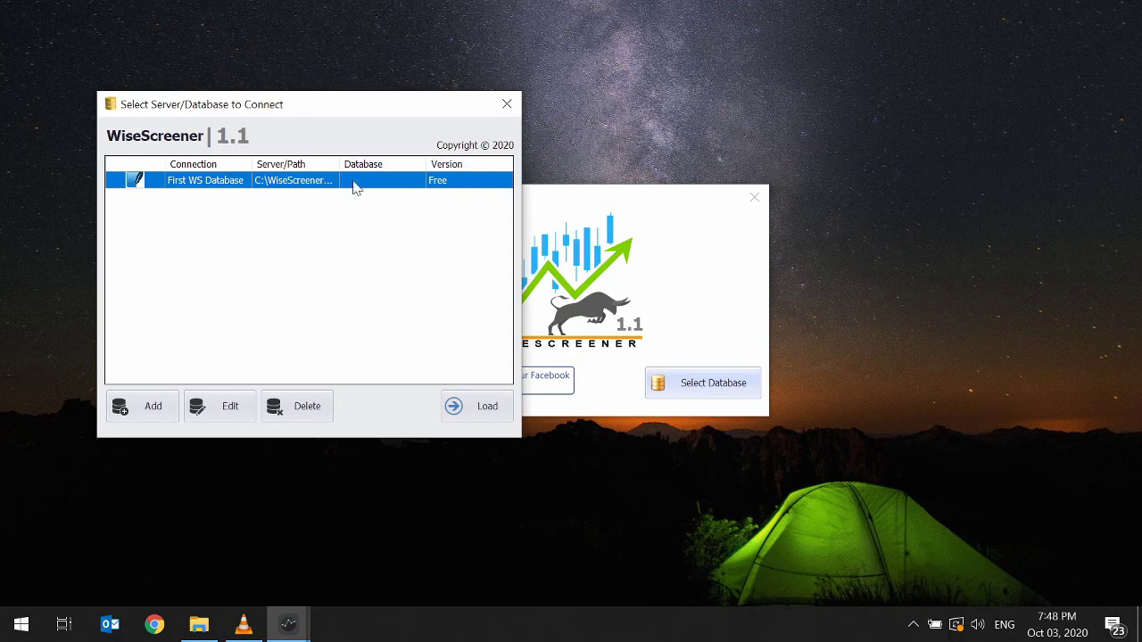
Step: Load First WS Database and apply the Visual Studio 2013 Blue skin
{"action": "left_click", "coordinate": [484, 409]}
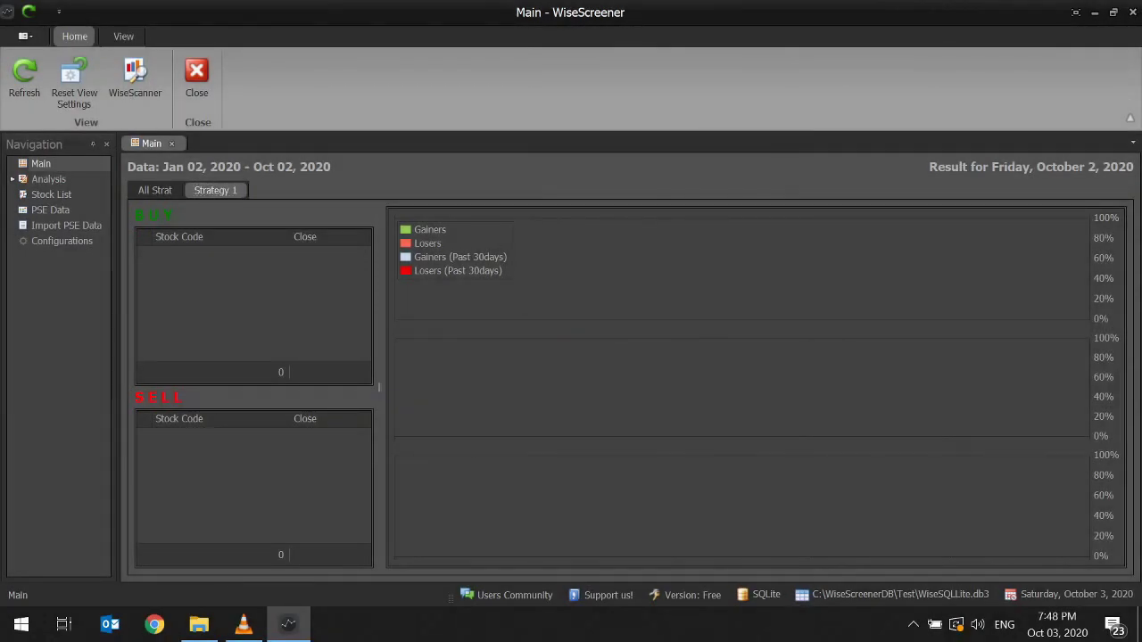
{"action": "left_click", "coordinate": [123, 35]}
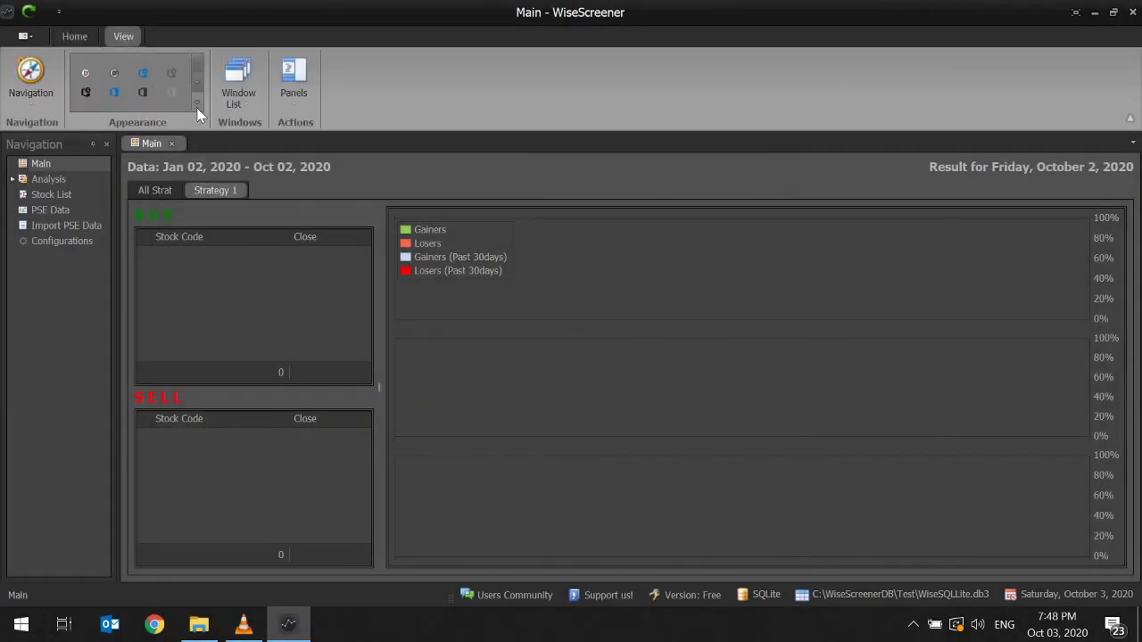
{"action": "left_click", "coordinate": [197, 104]}
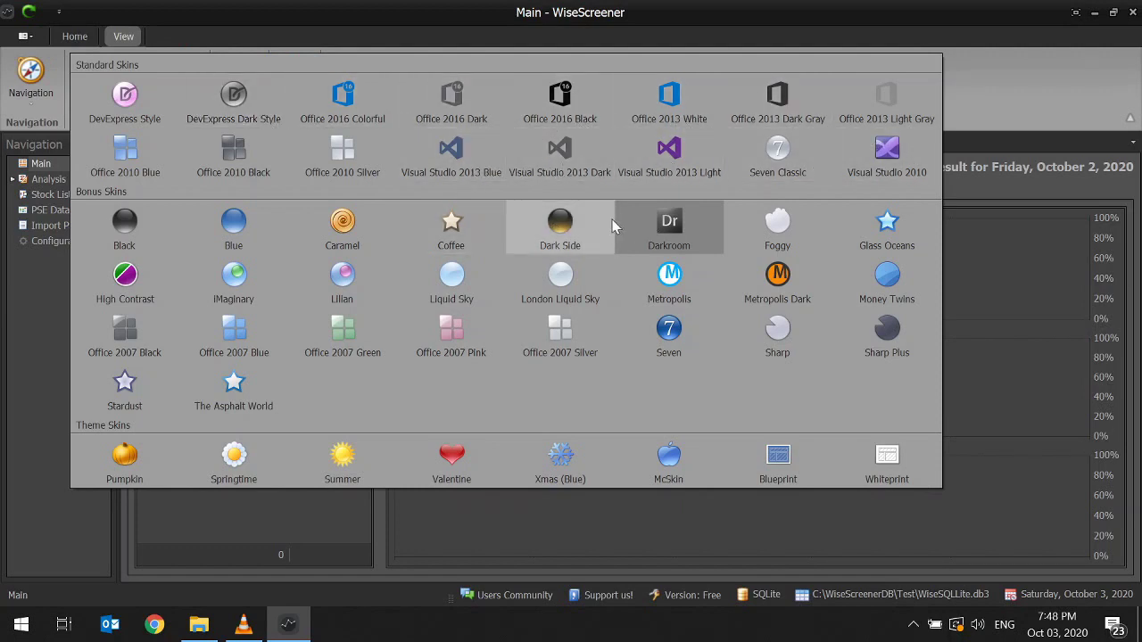
{"action": "left_click", "coordinate": [454, 166]}
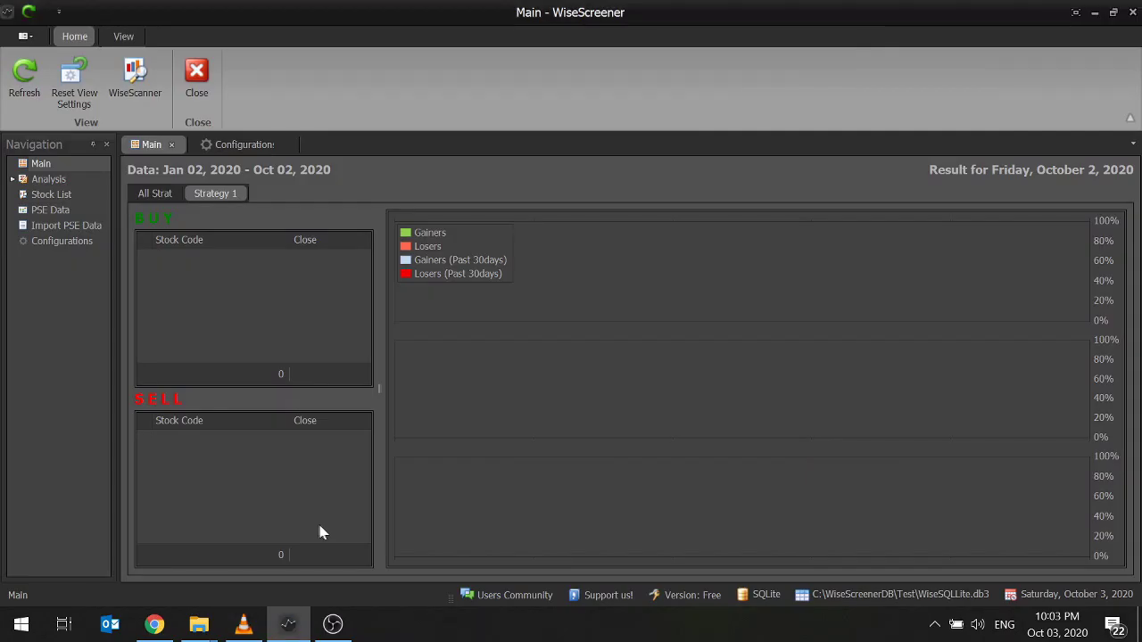
Step: On the Configuration page, review the buy and sell criteria of Strategies 1, 2 and 3
{"action": "left_click", "coordinate": [55, 240]}
{"action": "left_click", "coordinate": [243, 175]}
{"action": "left_click", "coordinate": [225, 198]}
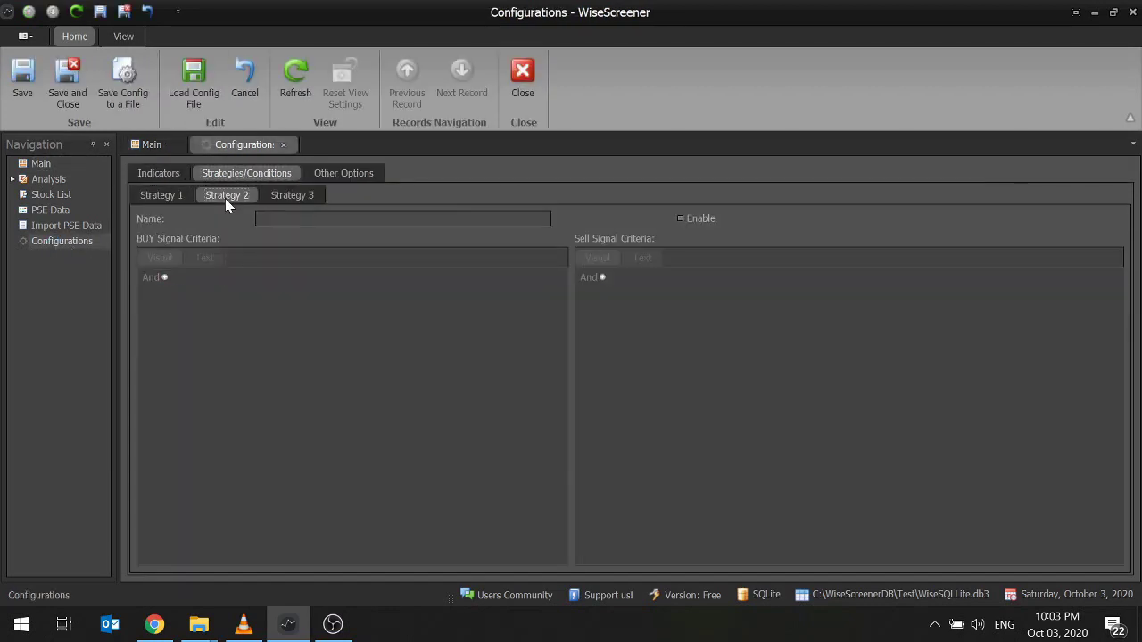
{"action": "left_click", "coordinate": [293, 197]}
{"action": "left_click", "coordinate": [230, 197]}
{"action": "left_click", "coordinate": [177, 194]}
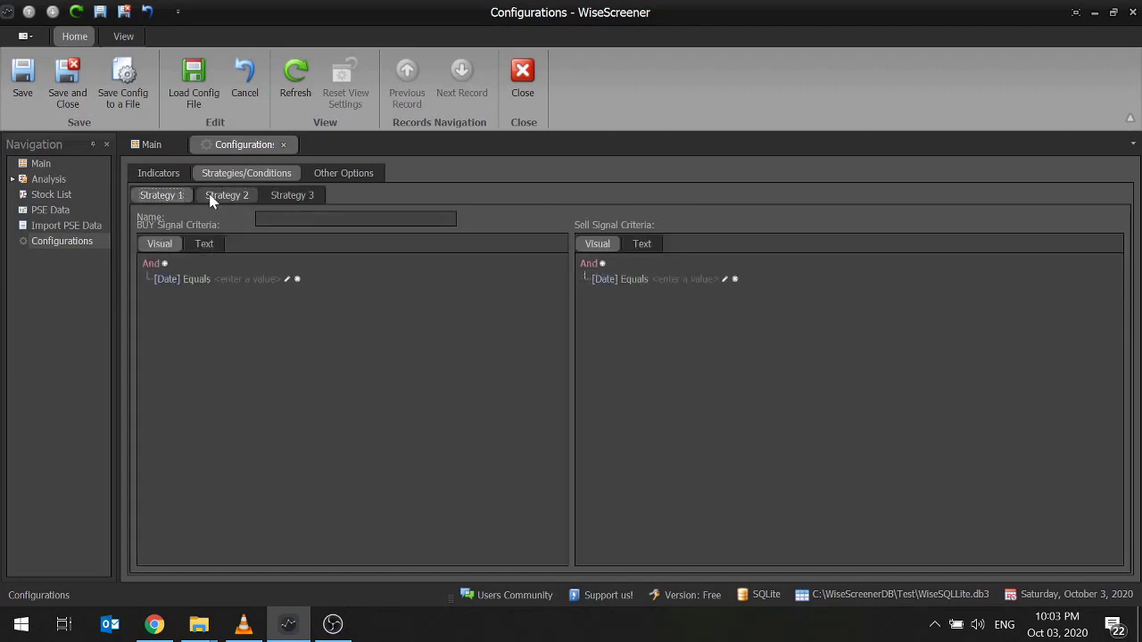
{"action": "left_click", "coordinate": [221, 194]}
{"action": "left_click", "coordinate": [297, 203]}
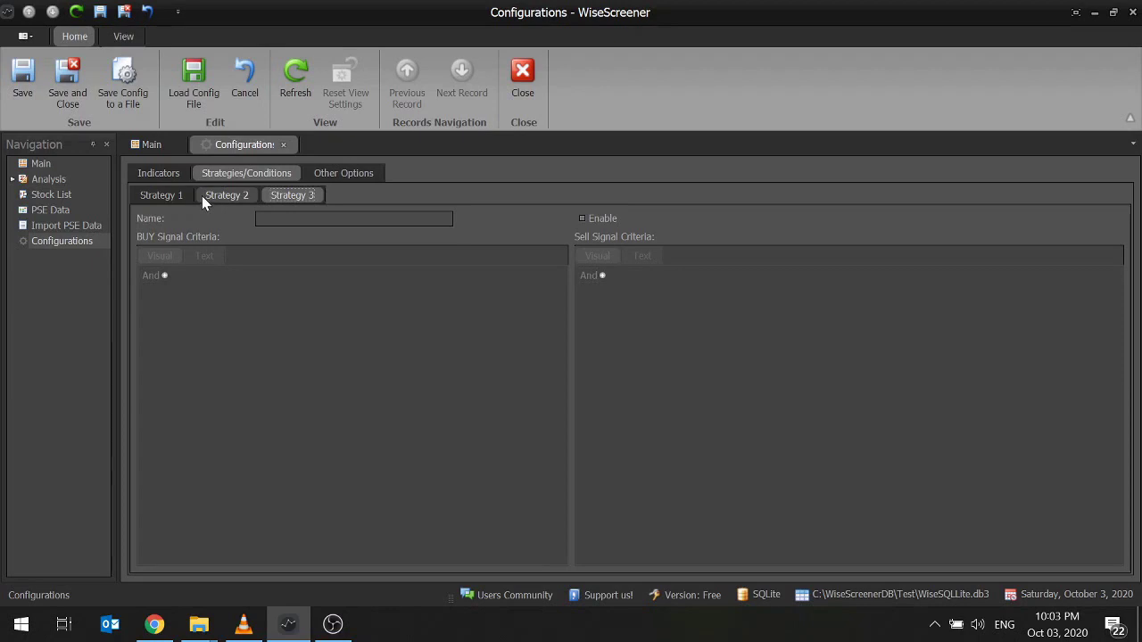
Step: Review the default MACD, SMA Volume, RSI, CCI, EMA and MA indicator settings
{"action": "left_click", "coordinate": [155, 176]}
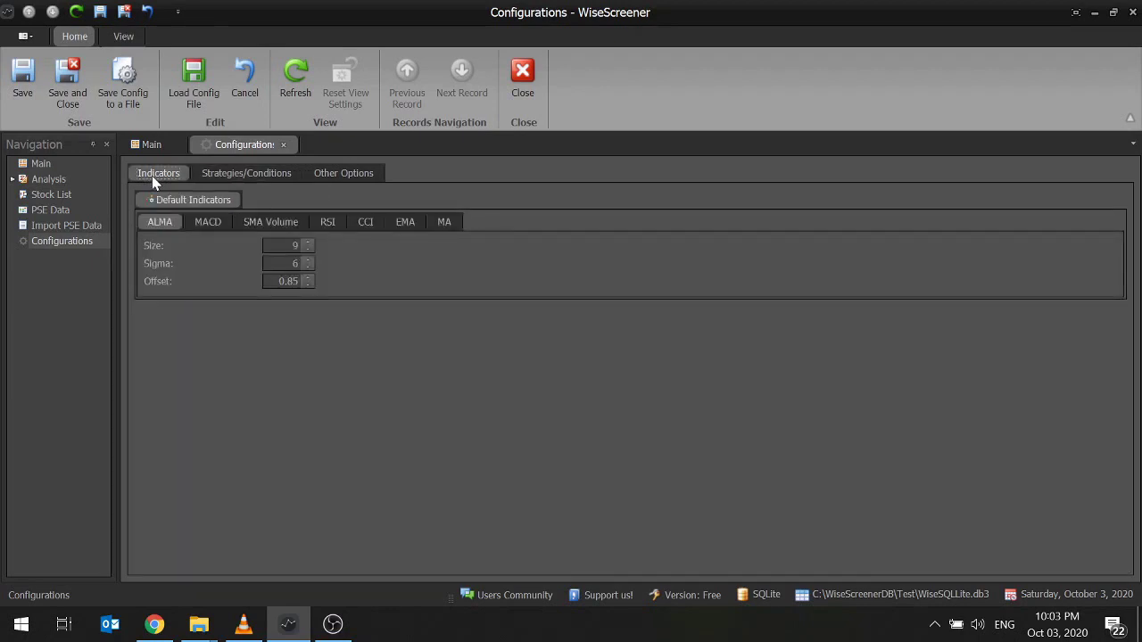
{"action": "left_click", "coordinate": [200, 230]}
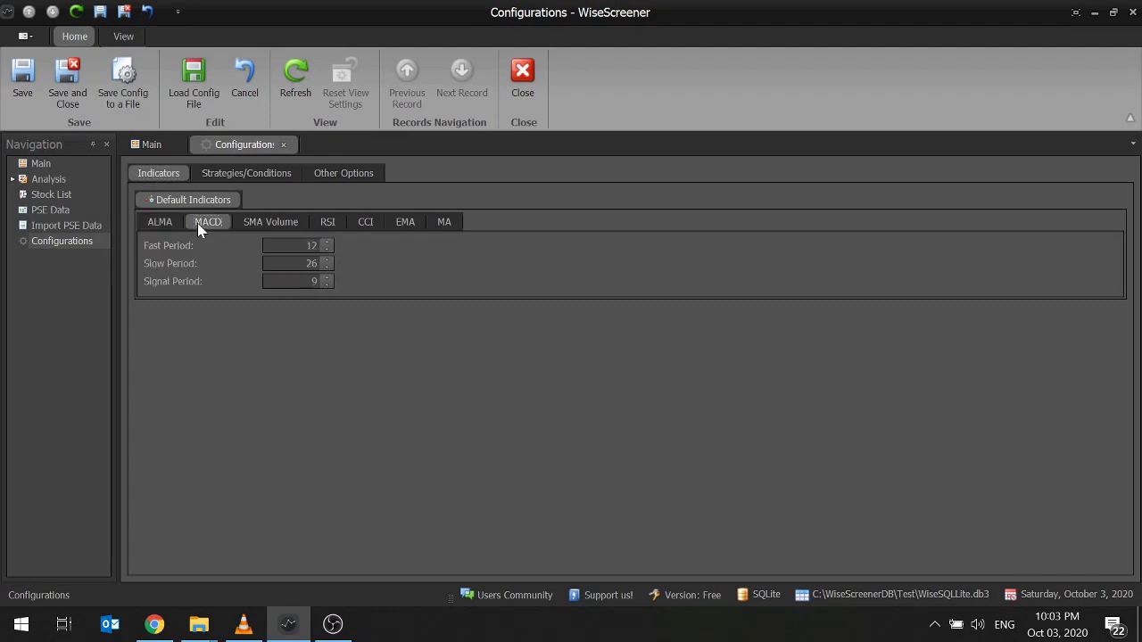
{"action": "left_click", "coordinate": [258, 228]}
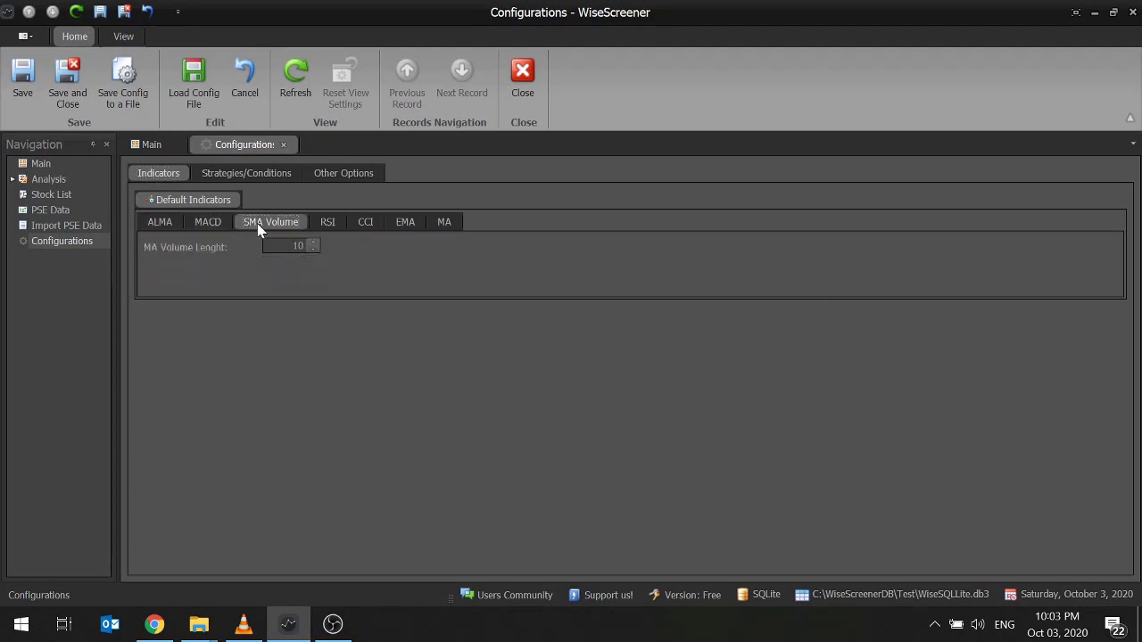
{"action": "left_click", "coordinate": [329, 228]}
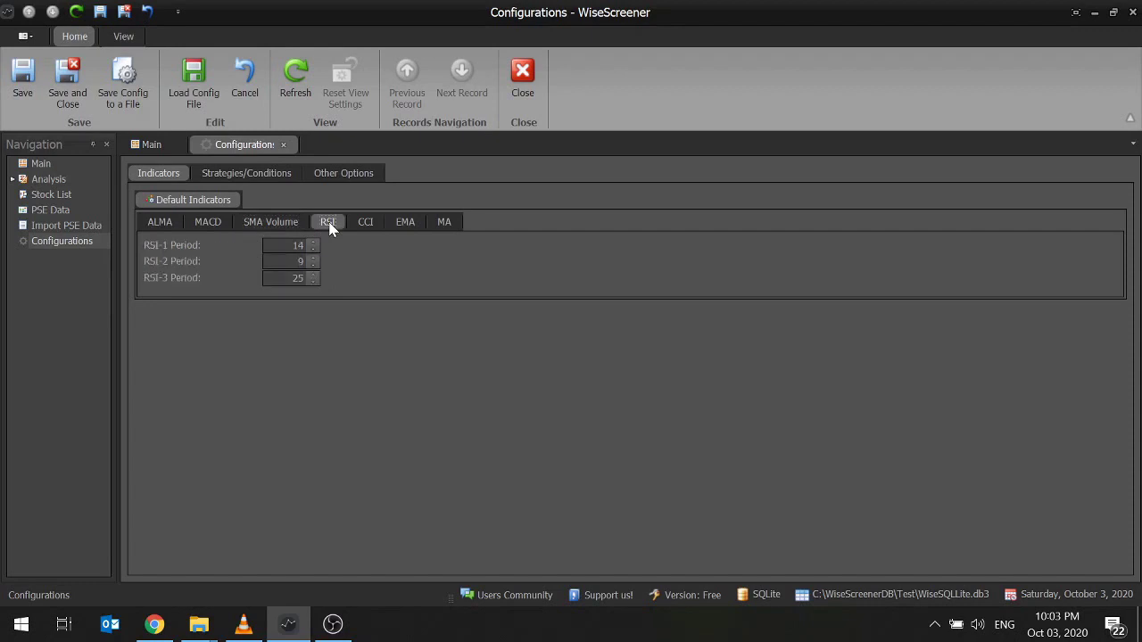
{"action": "left_click", "coordinate": [370, 228]}
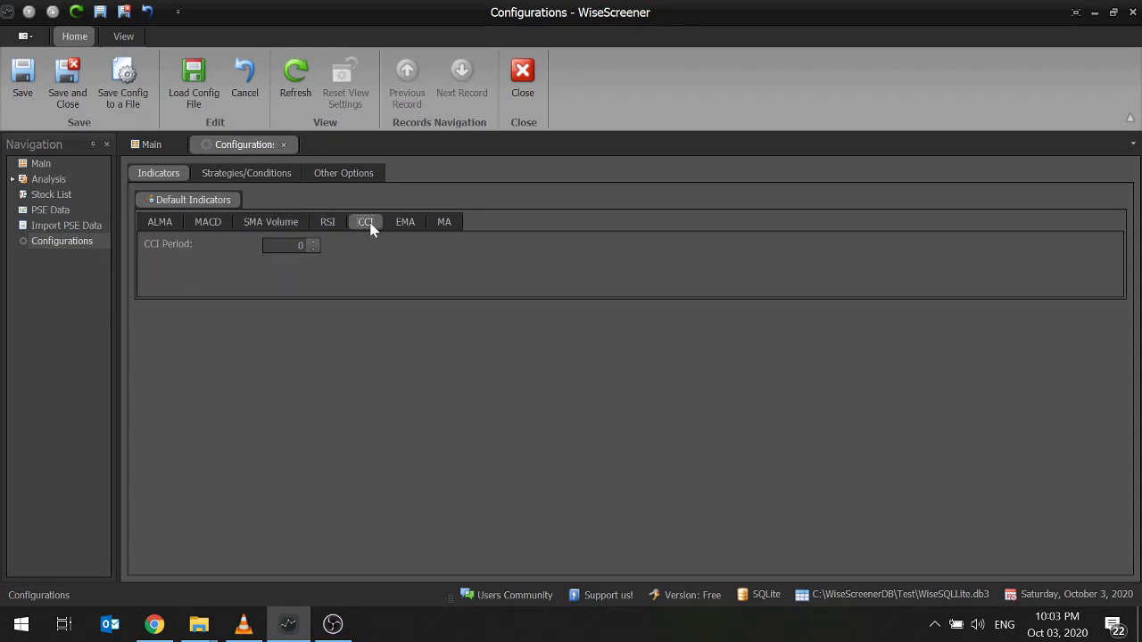
{"action": "left_click", "coordinate": [398, 225]}
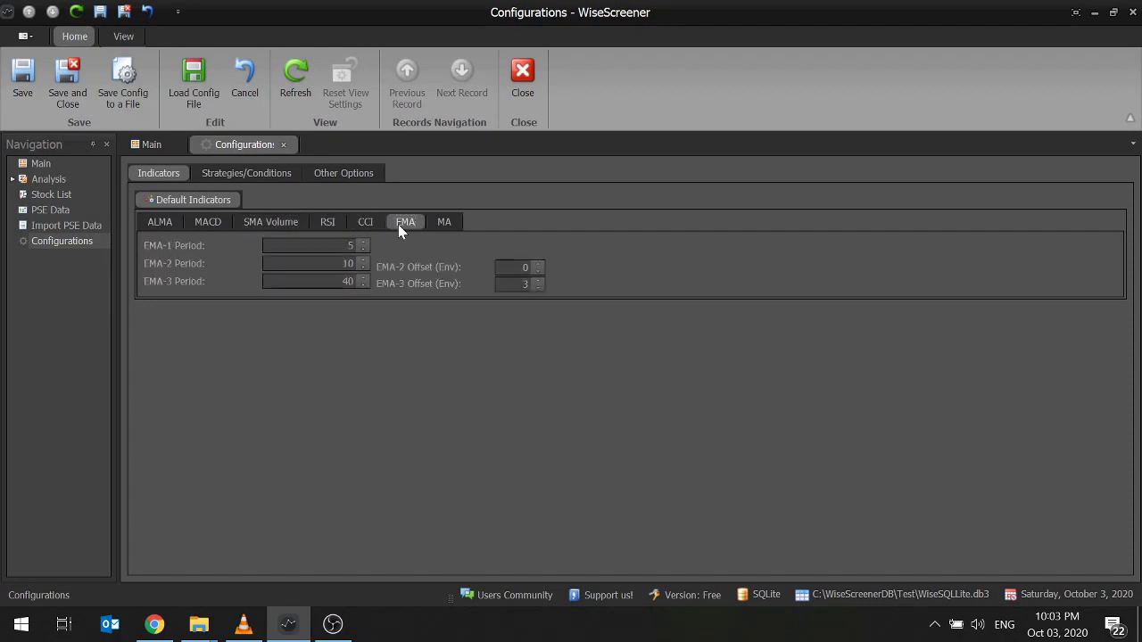
{"action": "left_click", "coordinate": [446, 225]}
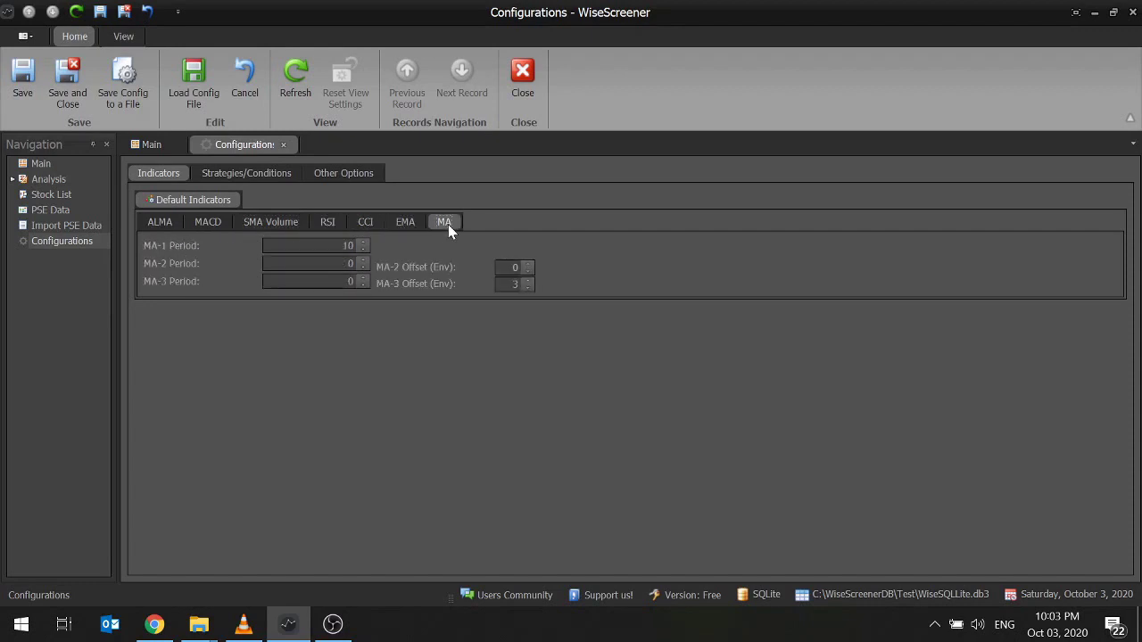
{"action": "left_click", "coordinate": [389, 226]}
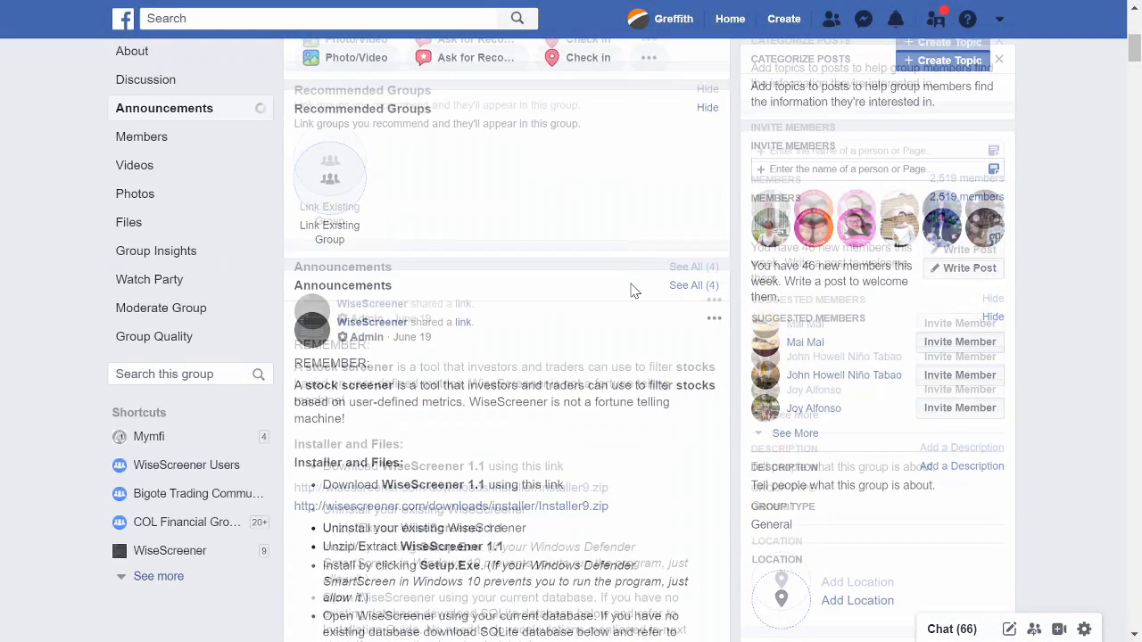
Step: Scroll to the sample config link in the group announcement, then reopen WiseScreener's Configurations page
{"action": "scroll", "coordinate": [630, 290], "scroll_direction": "down", "scroll_amount": 20}
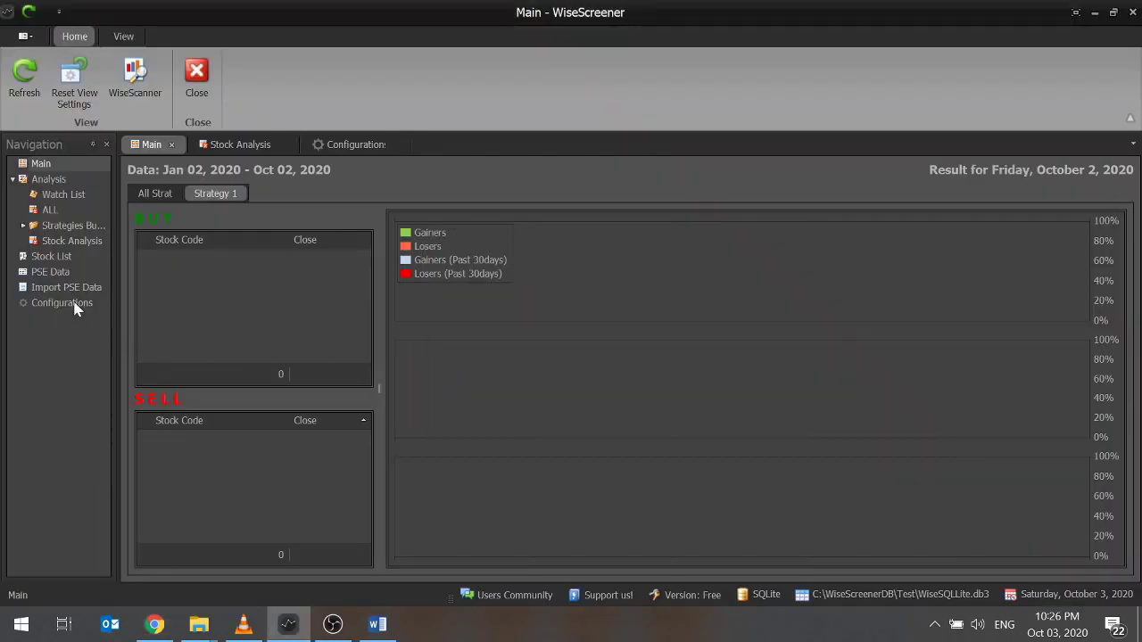
{"action": "left_click", "coordinate": [75, 304]}
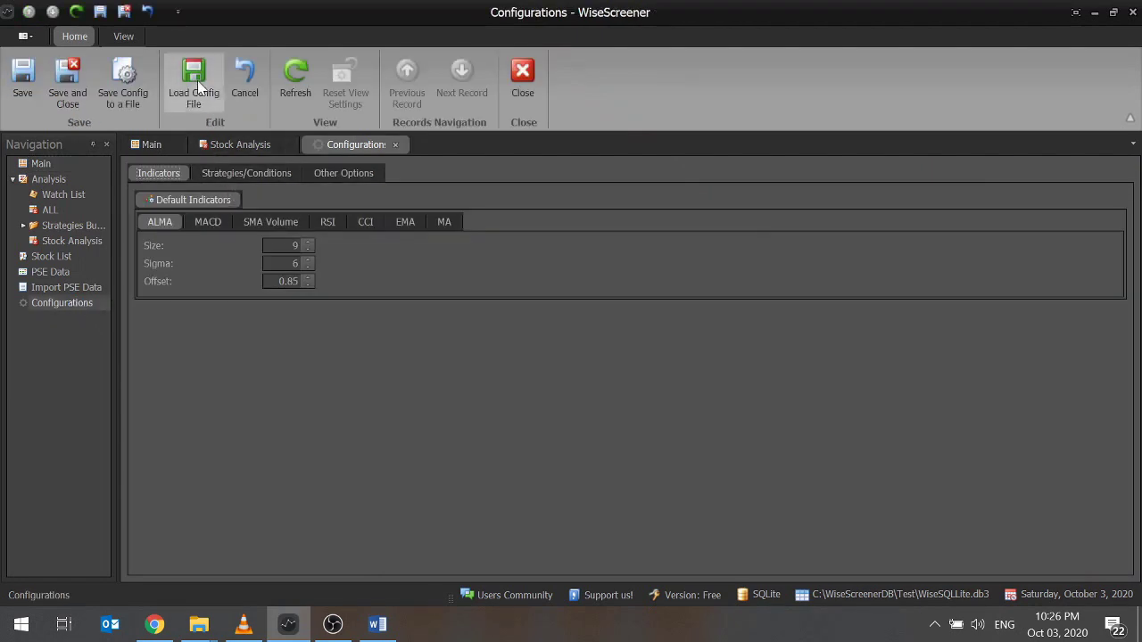
Step: Load SampleStratConfig.wse from Downloads and view its SMA Volume and strategy settings
{"action": "left_click", "coordinate": [198, 81]}
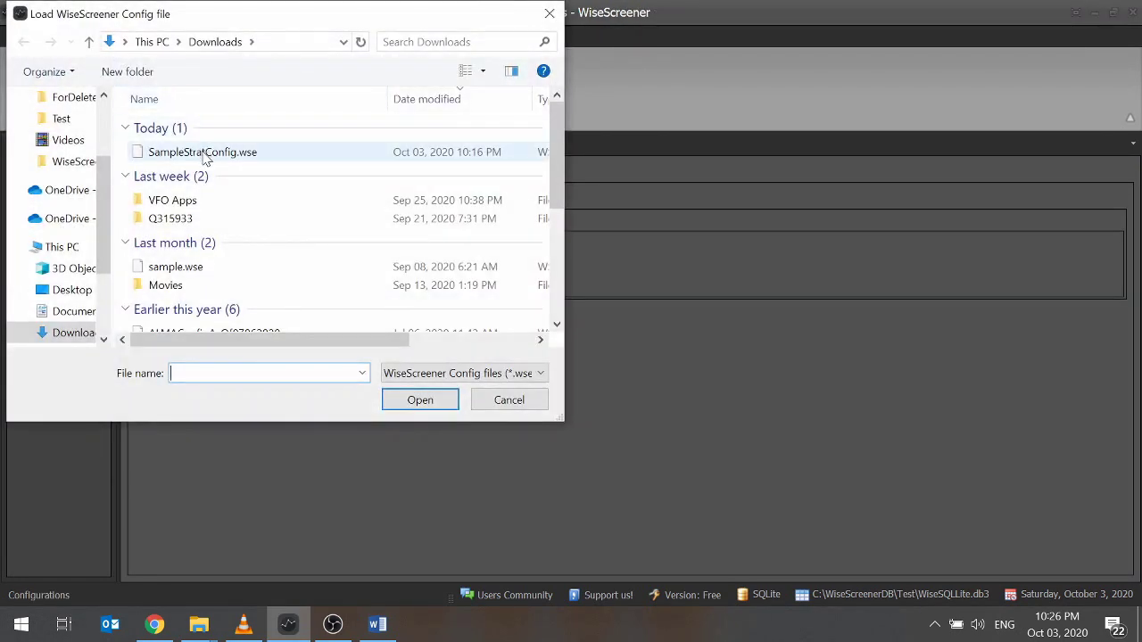
{"action": "left_click", "coordinate": [204, 153]}
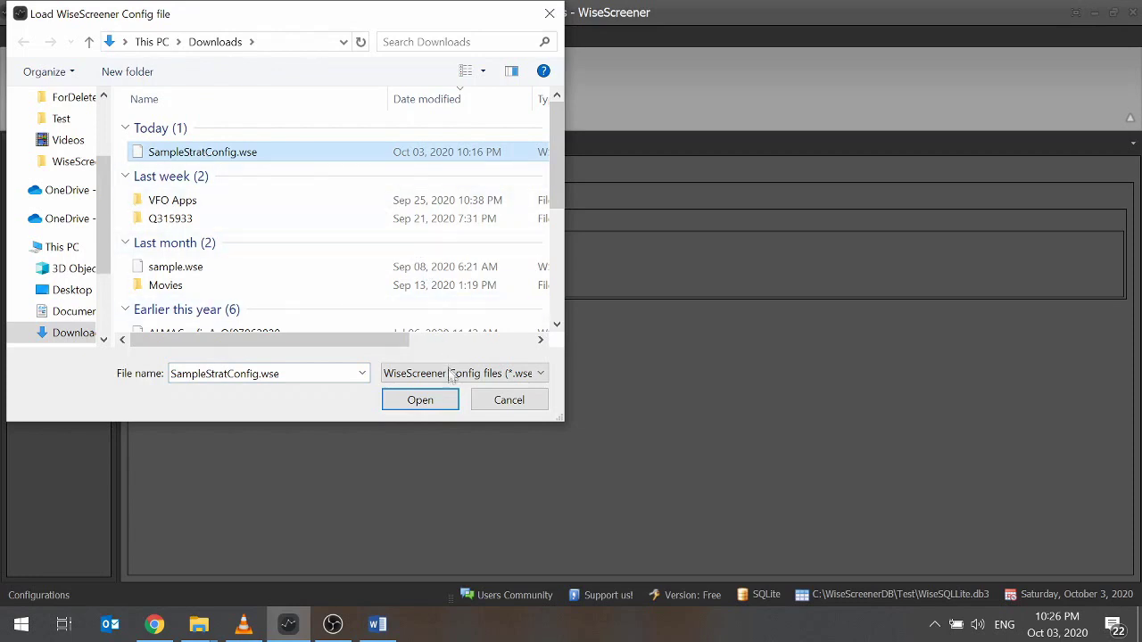
{"action": "left_click", "coordinate": [421, 400]}
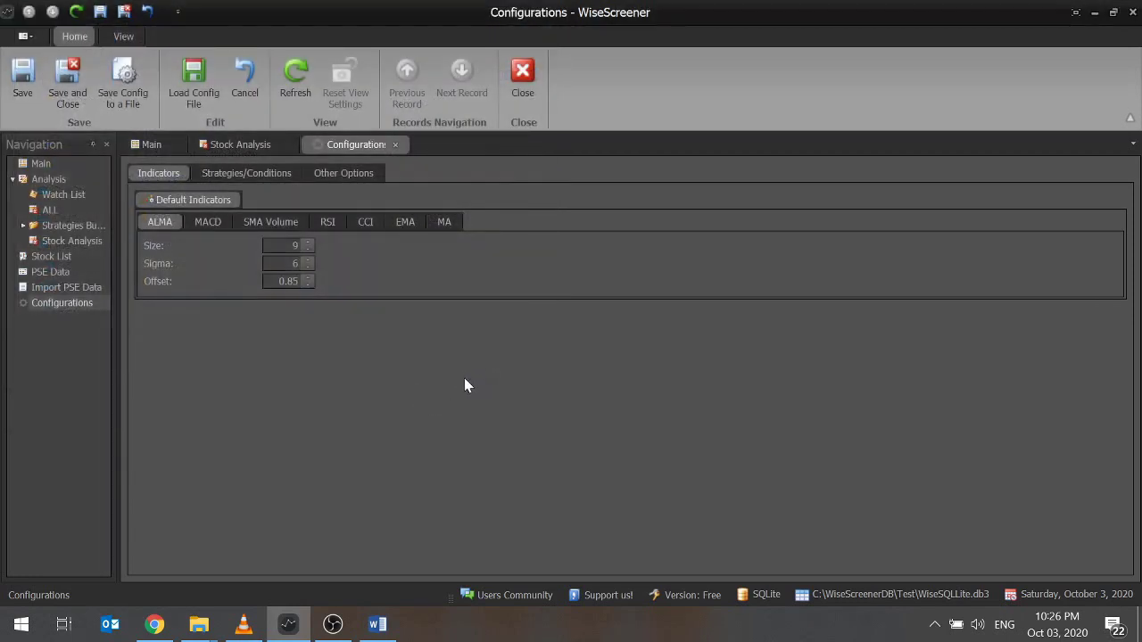
{"action": "left_click", "coordinate": [250, 224]}
{"action": "left_click", "coordinate": [246, 174]}
Step: Review the ALMA+MACD, MA+2RSI and MACD+EMA criteria, save the configuration, and open Stock Analysis
{"action": "left_click", "coordinate": [225, 198]}
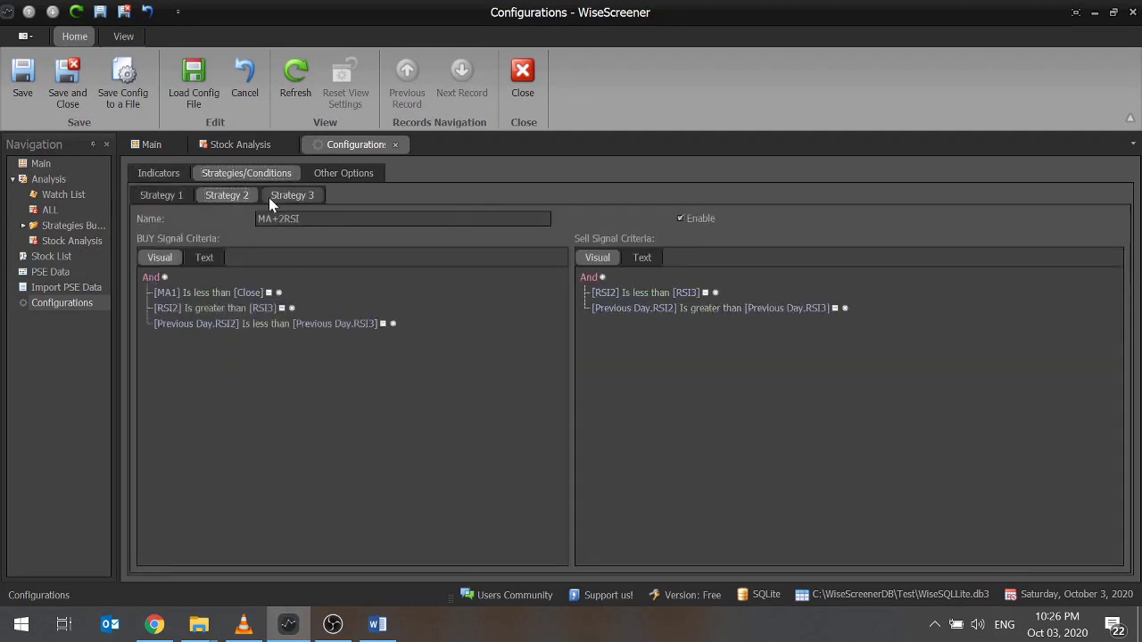
{"action": "left_click", "coordinate": [270, 197]}
{"action": "left_click", "coordinate": [229, 198]}
{"action": "left_click", "coordinate": [174, 197]}
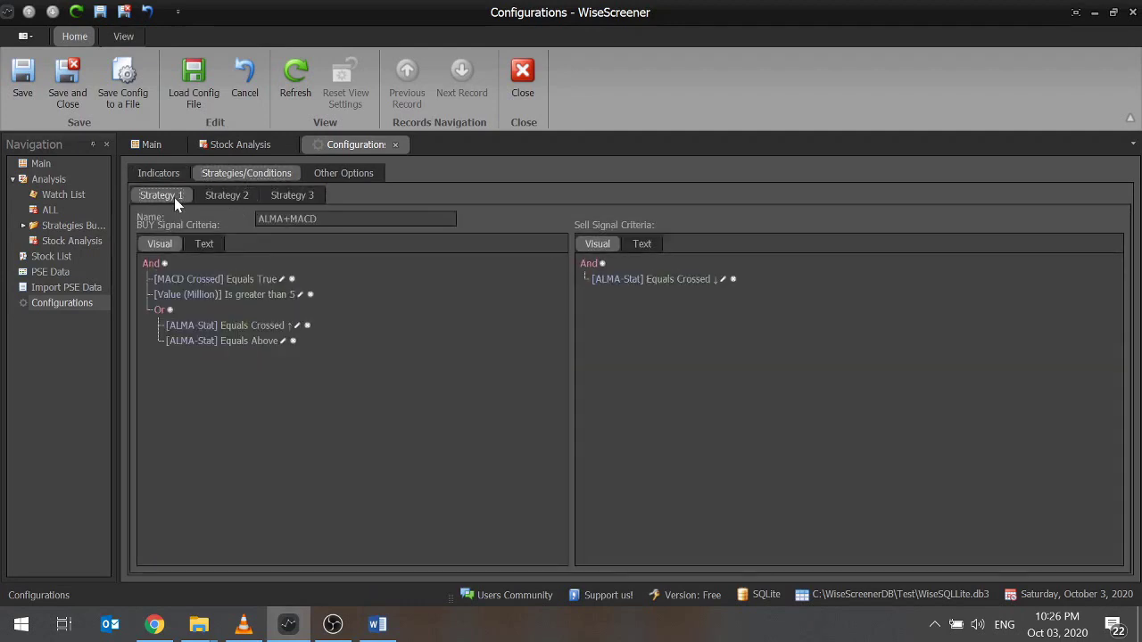
{"action": "left_click", "coordinate": [223, 194]}
{"action": "left_click", "coordinate": [303, 196]}
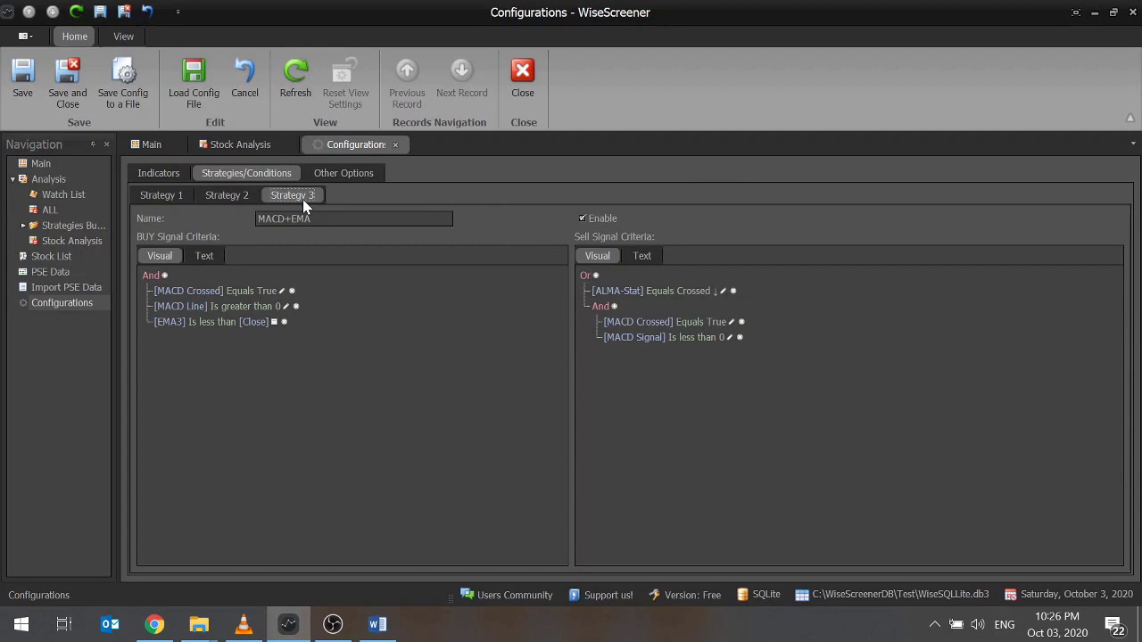
{"action": "left_click", "coordinate": [22, 78]}
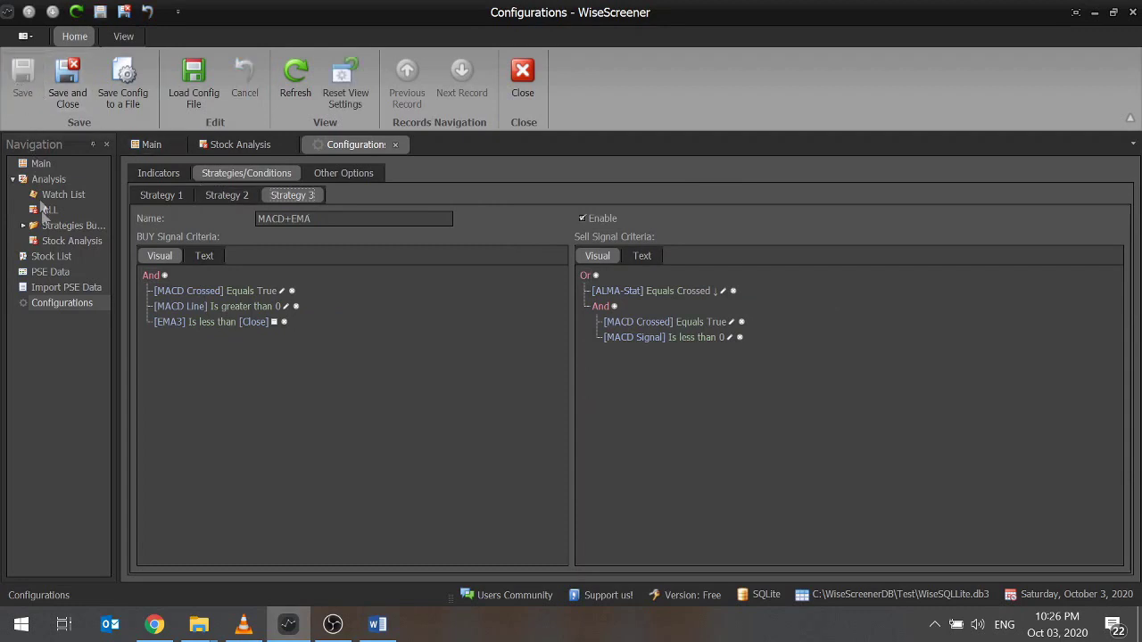
{"action": "left_click", "coordinate": [61, 242]}
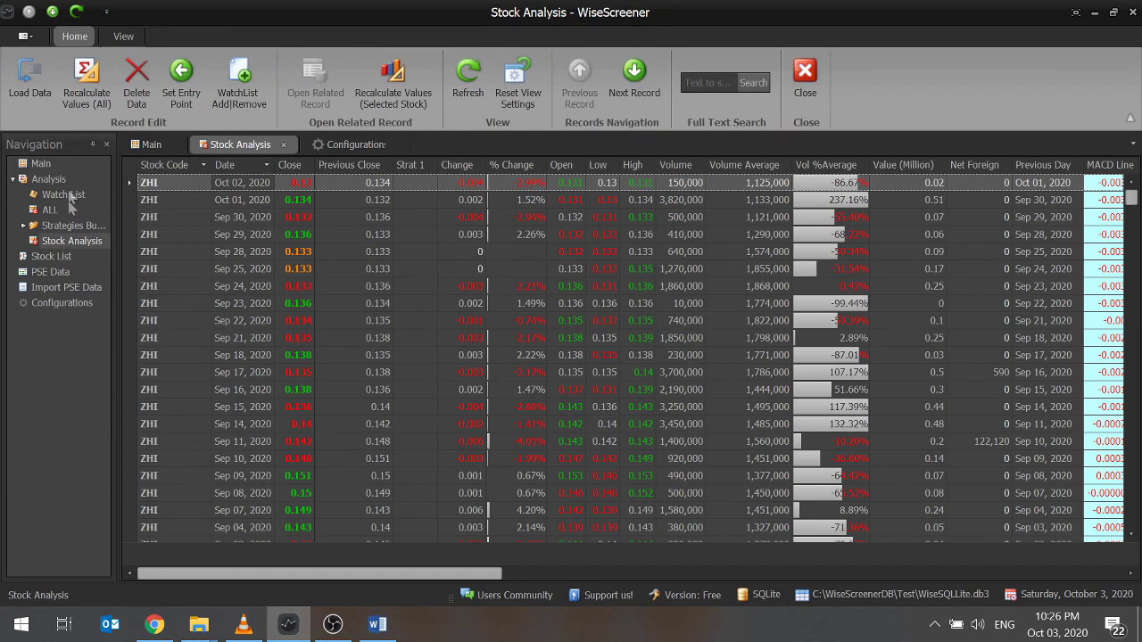
Step: Recalculate values for all stocks, close the finished tasks log, and view the Main dashboard's October 2, 2020 results
{"action": "left_click", "coordinate": [82, 82]}
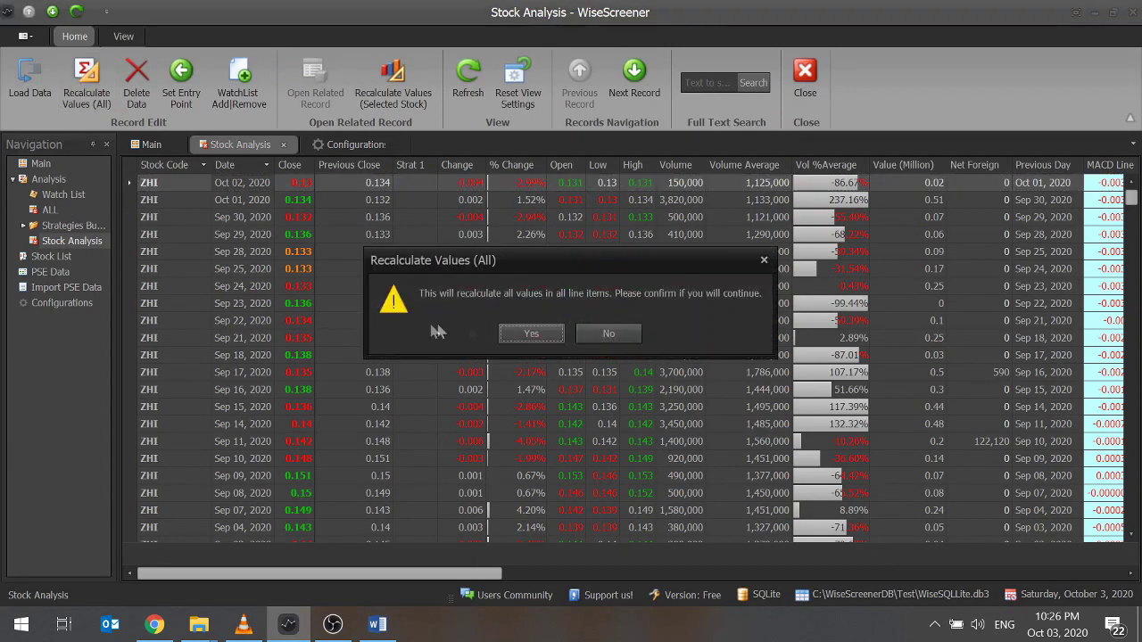
{"action": "left_click", "coordinate": [526, 334]}
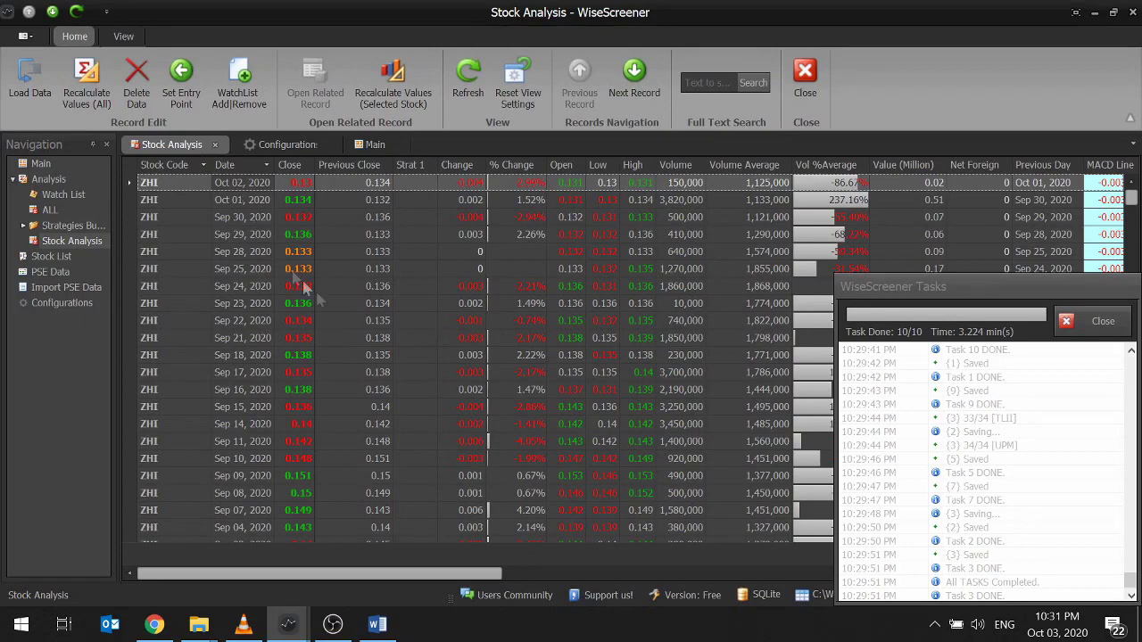
{"action": "scroll", "coordinate": [1091, 494], "scroll_direction": "up", "scroll_amount": 6}
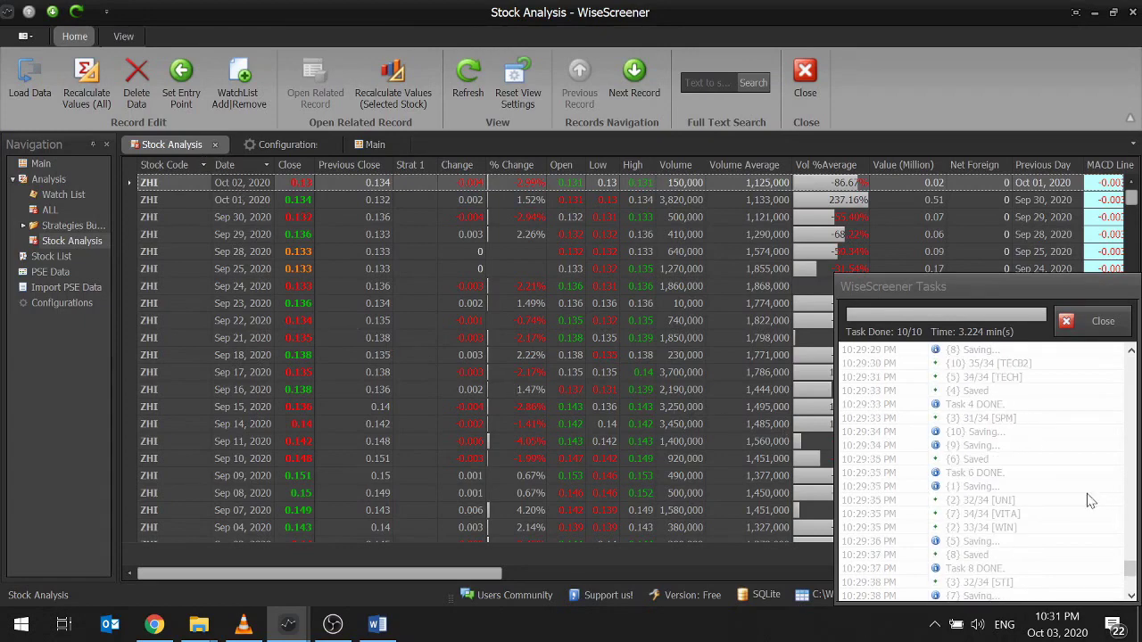
{"action": "left_click_drag", "start_coordinate": [1131, 560], "coordinate": [1131, 581]}
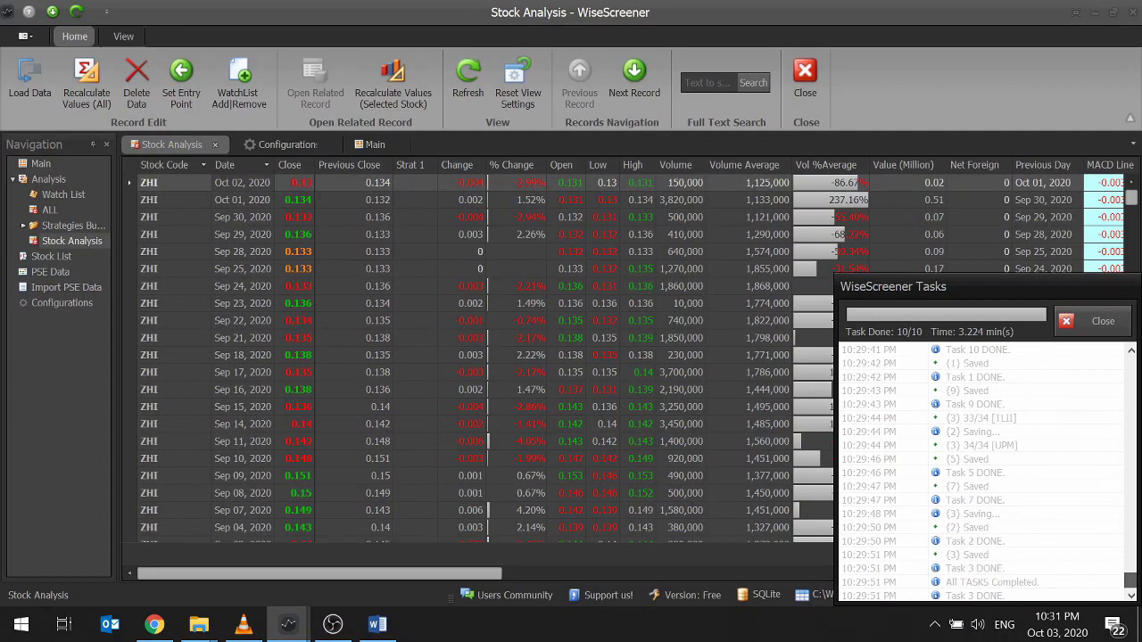
{"action": "left_click", "coordinate": [1090, 328]}
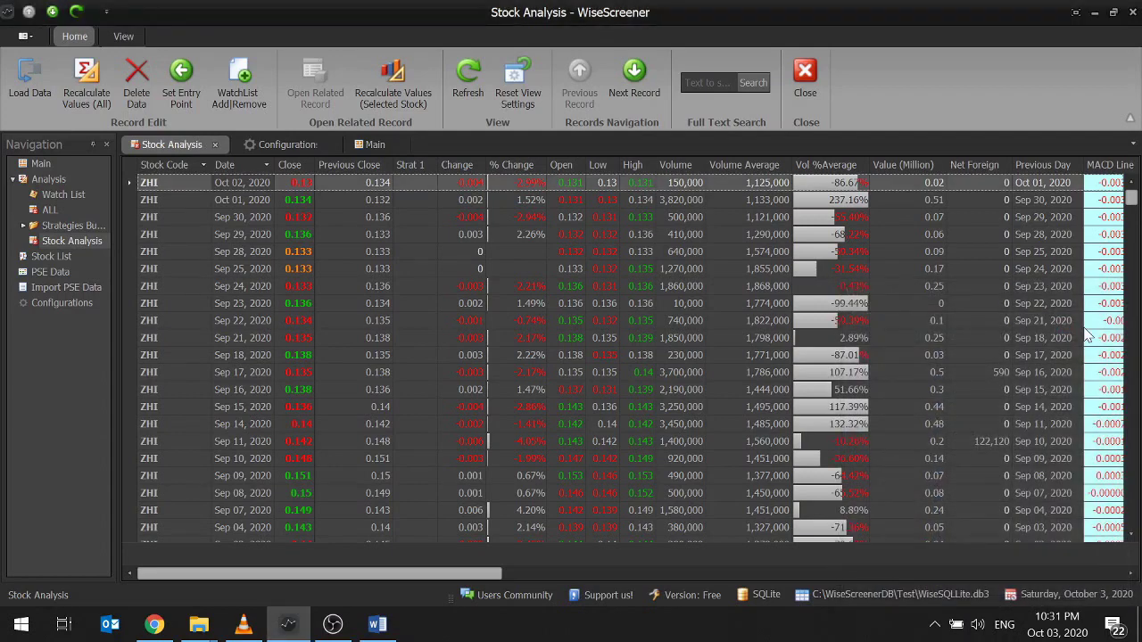
{"action": "left_click", "coordinate": [375, 145]}
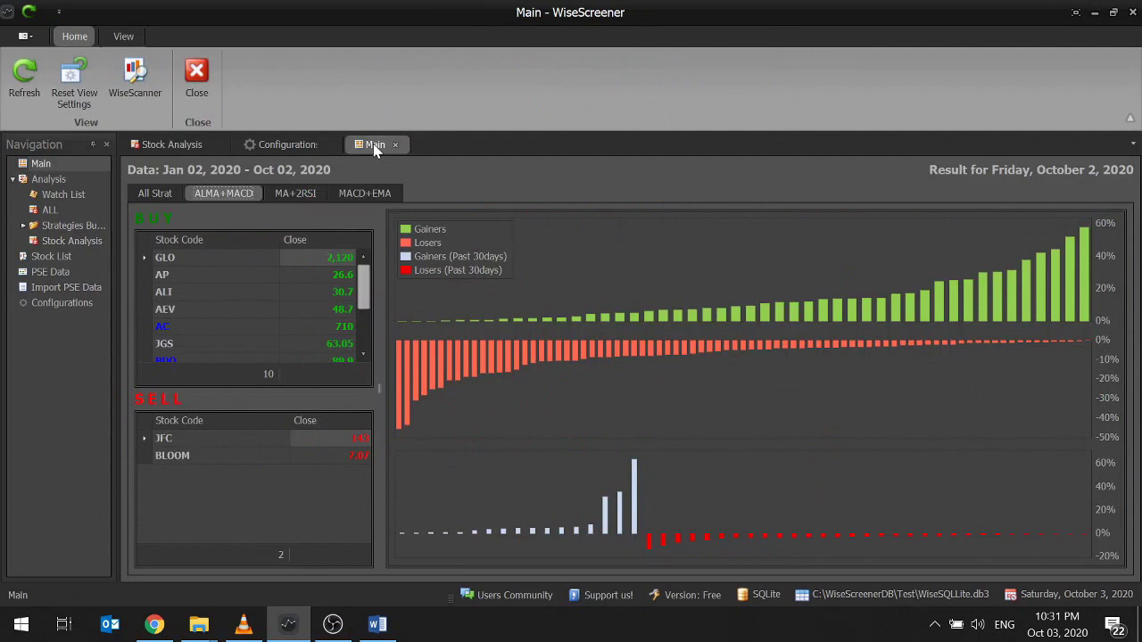
Step: View the MA+2RSI and MACD+EMA strategy signals, then open the ALL per-stock signal list
{"action": "left_click", "coordinate": [293, 194]}
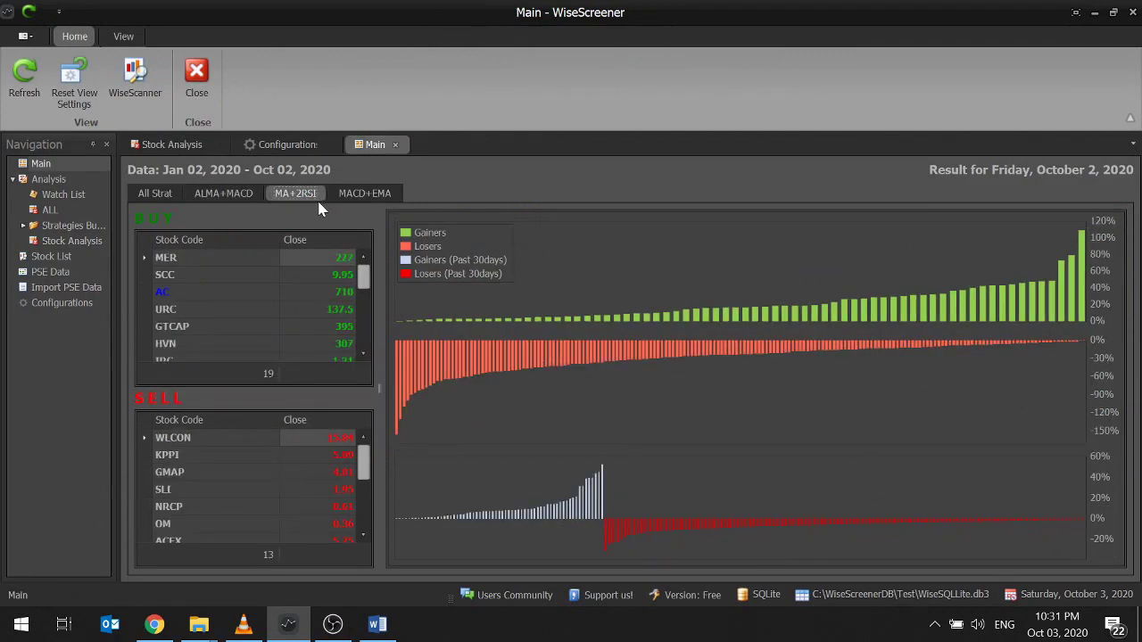
{"action": "left_click", "coordinate": [371, 194]}
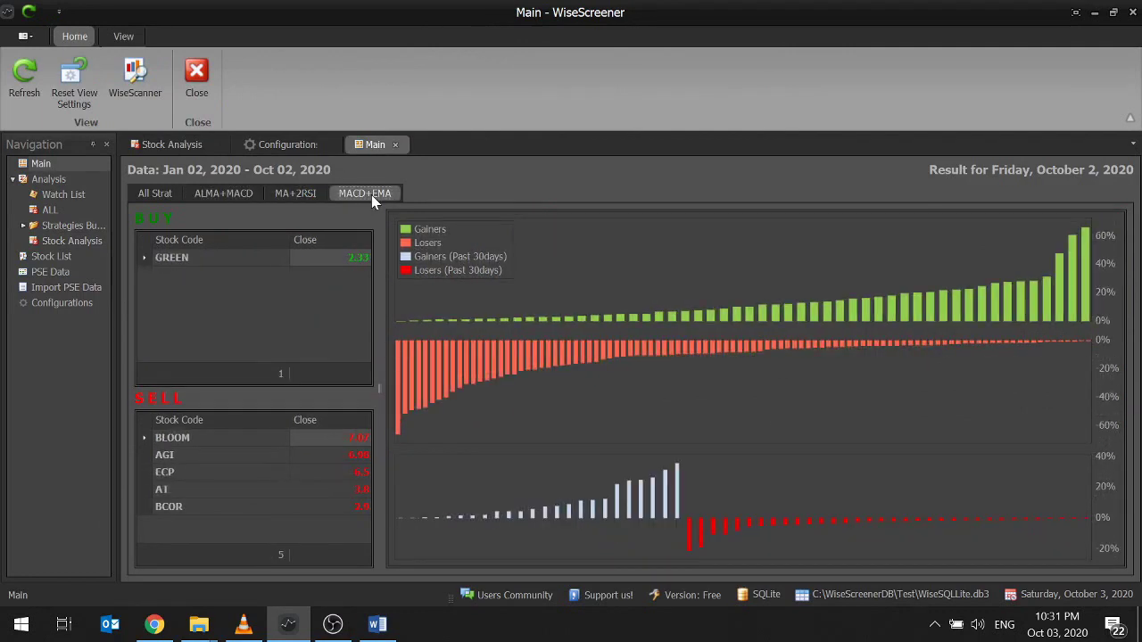
{"action": "left_click", "coordinate": [49, 211]}
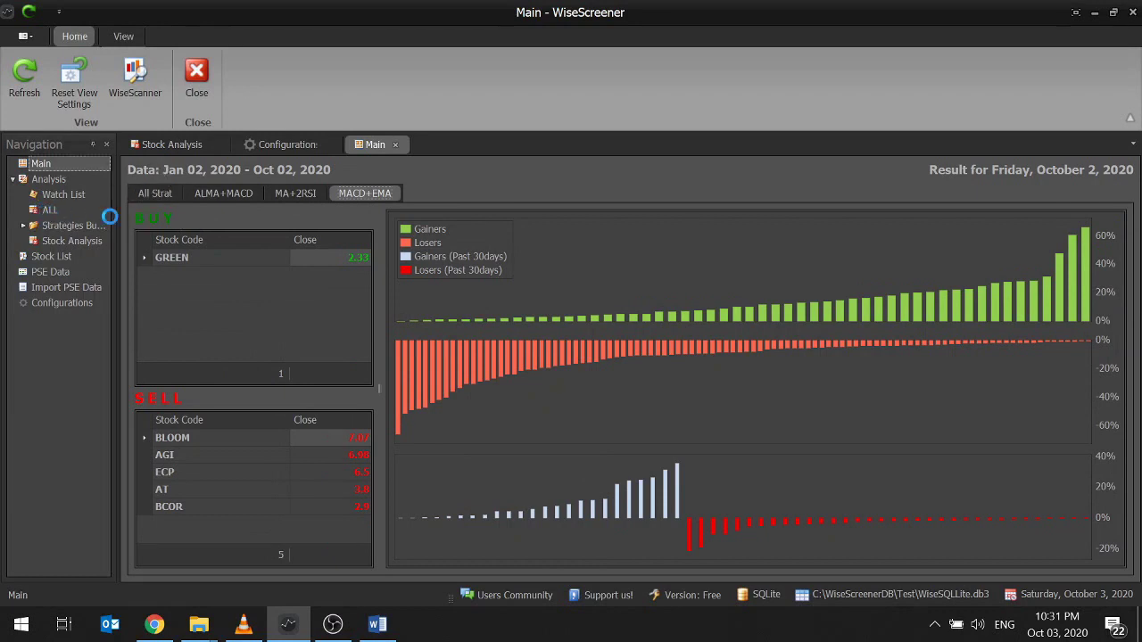